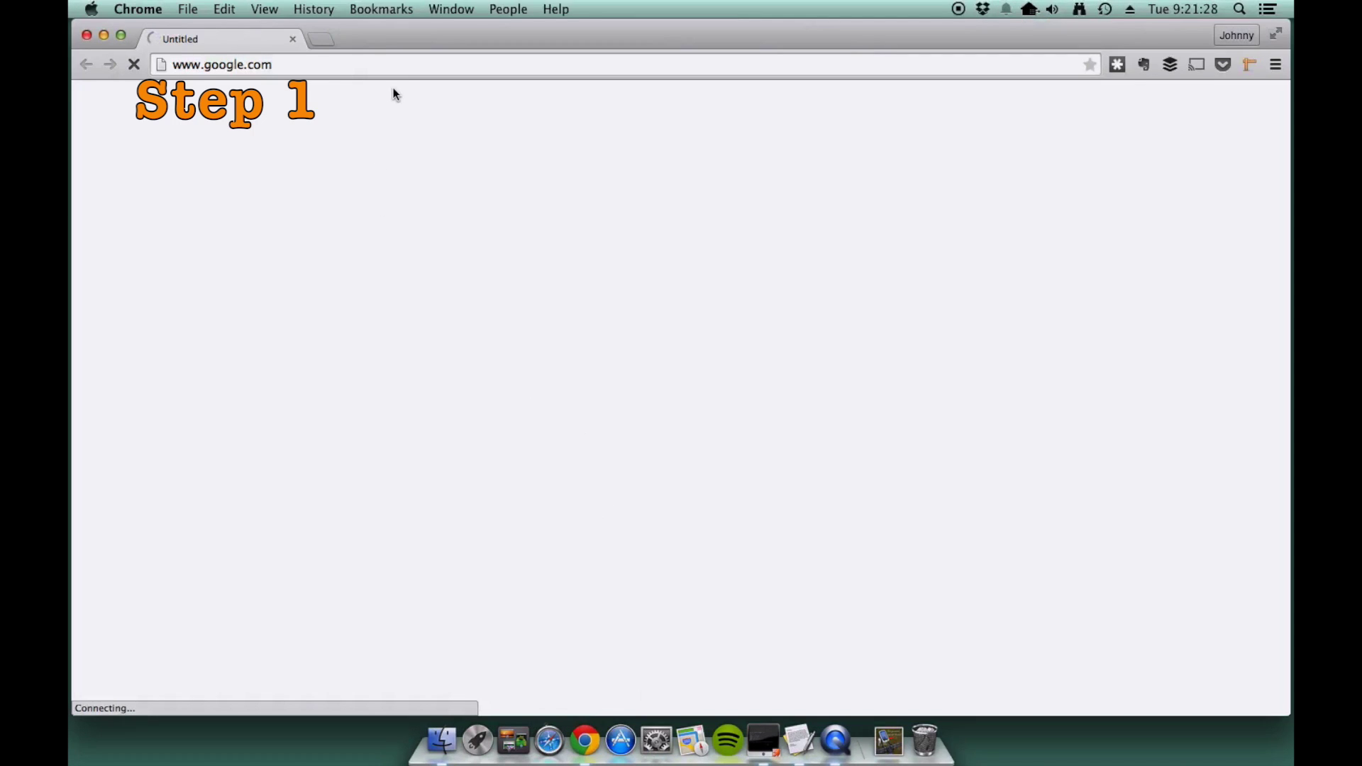
# Go to Google Maps from the browser address bar.
pyautogui.click(403, 64)
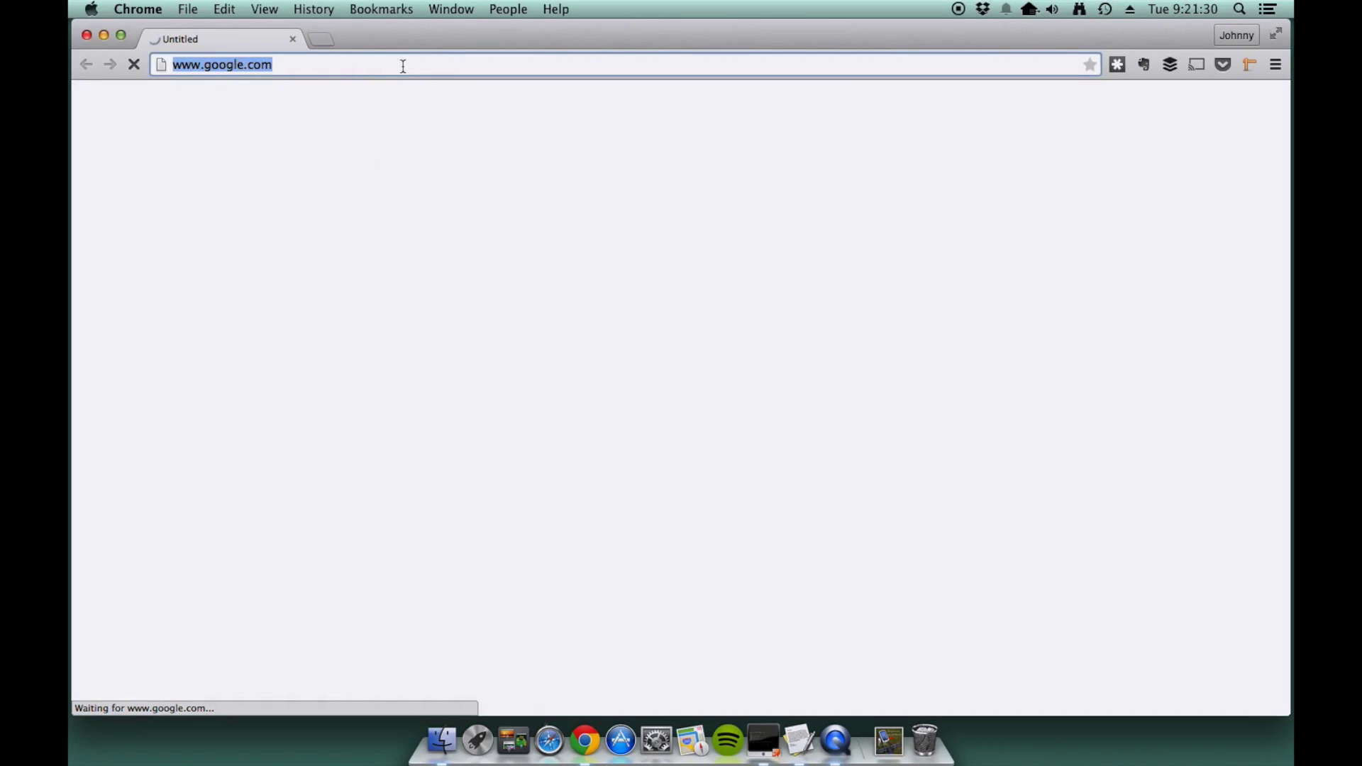
pyautogui.write('maps.')
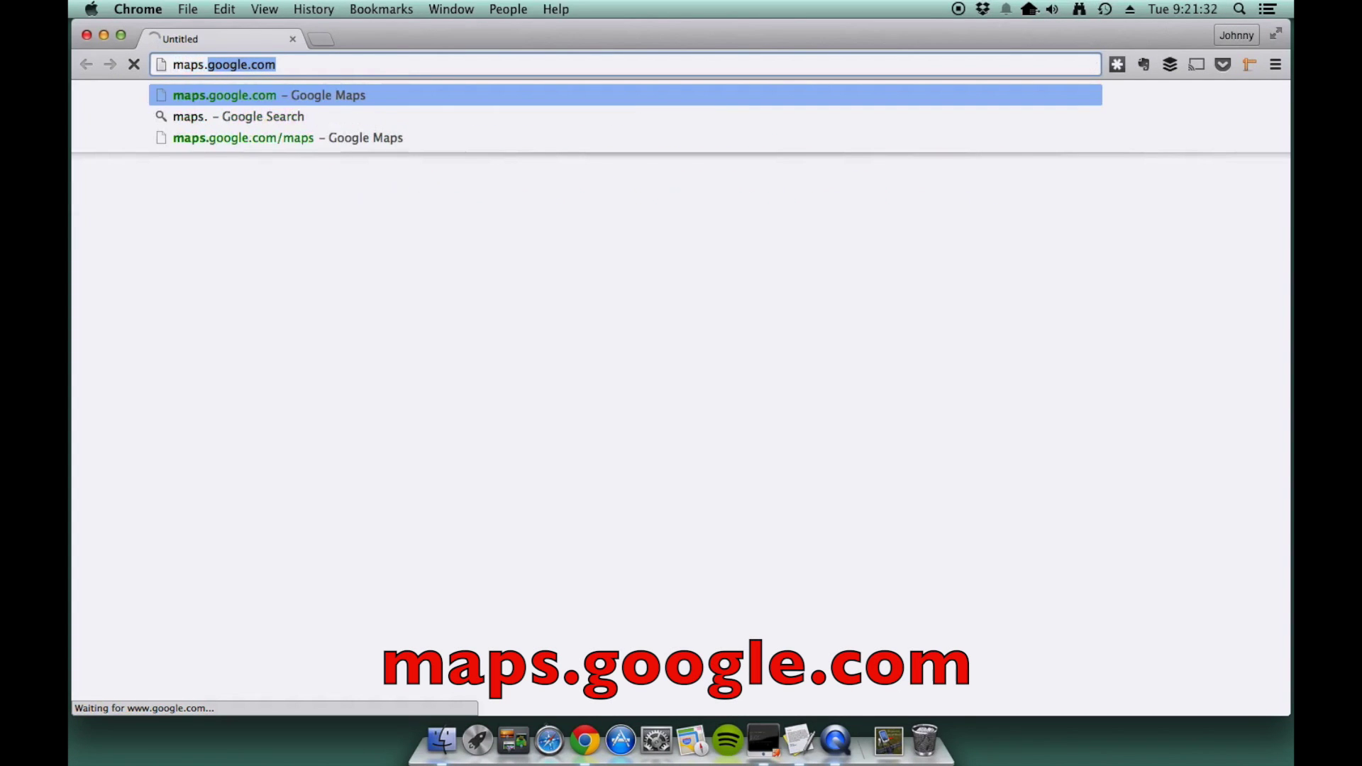
pyautogui.press('Return')
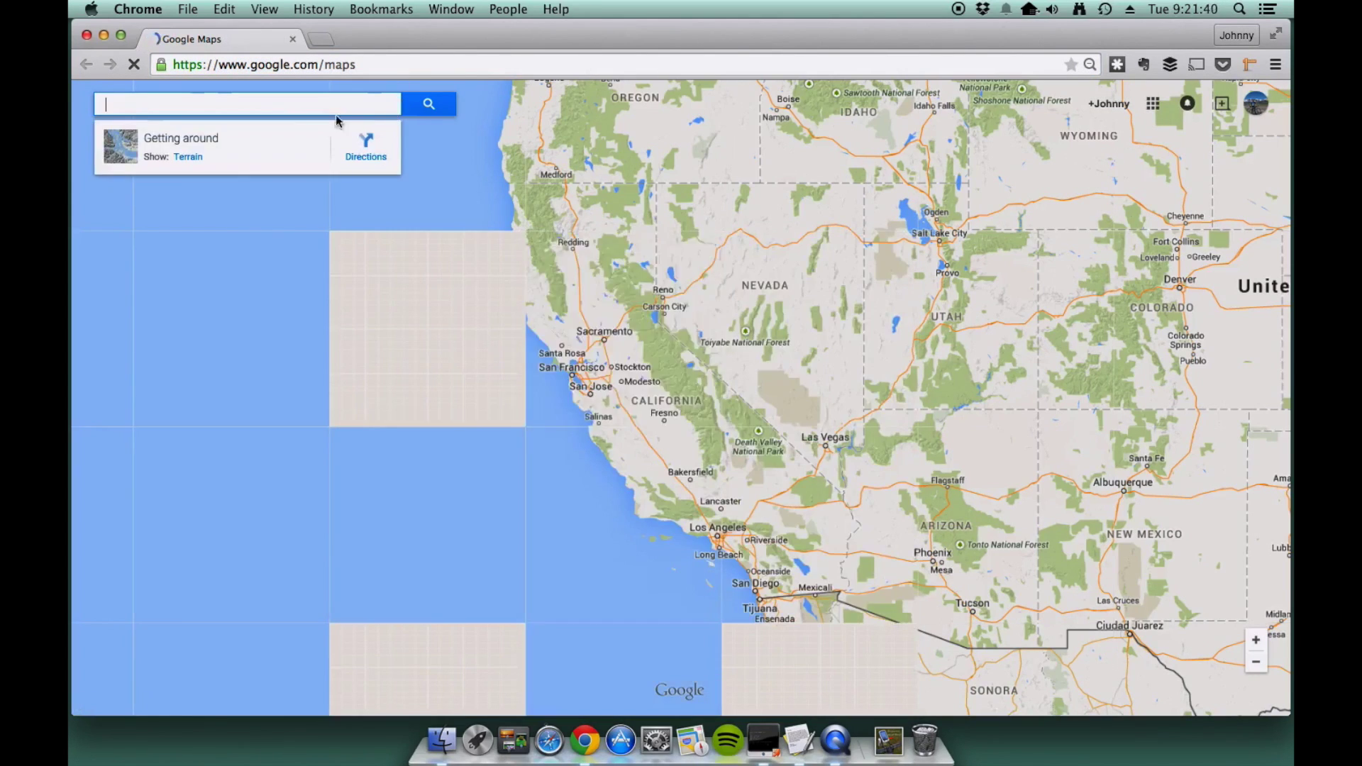
# Search for Cogswell Dam and start directions with it as the destination.
pyautogui.click(288, 106)
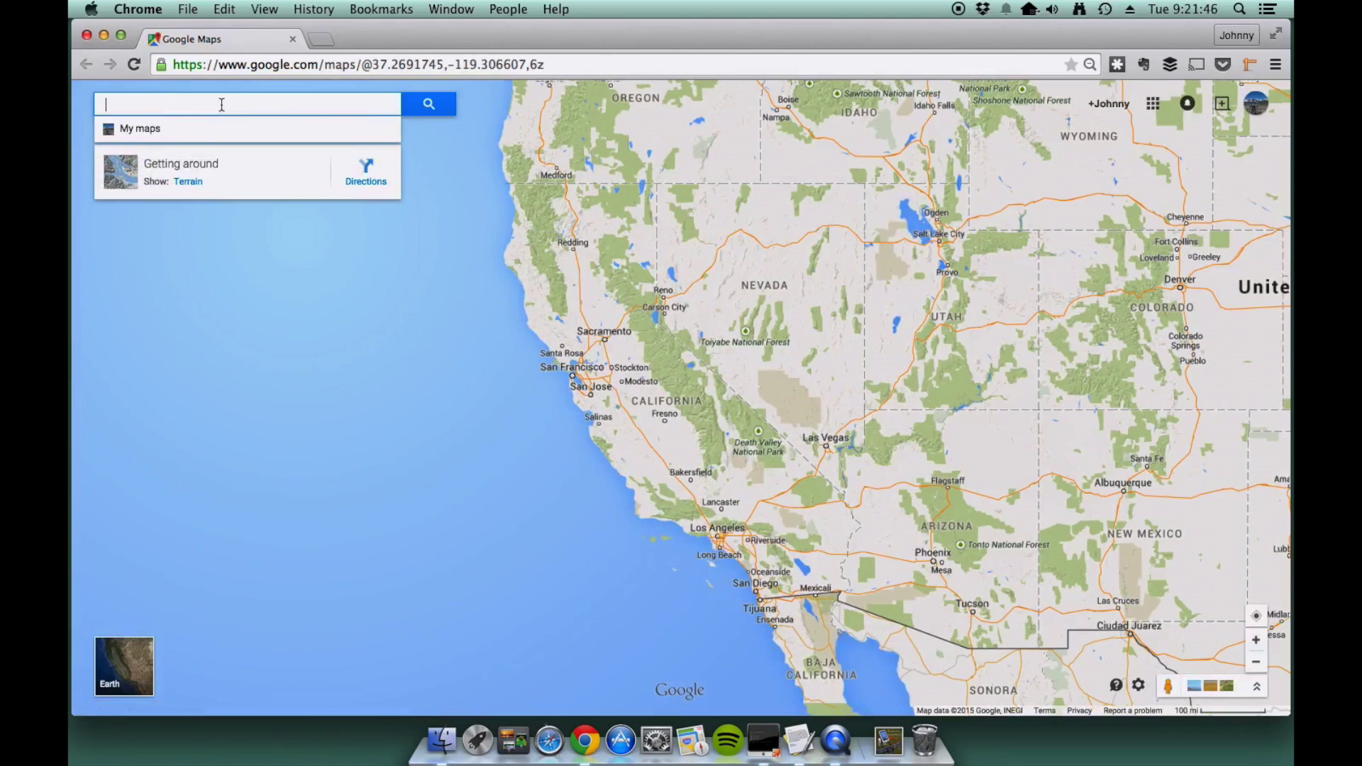
pyautogui.write('Cogsw')
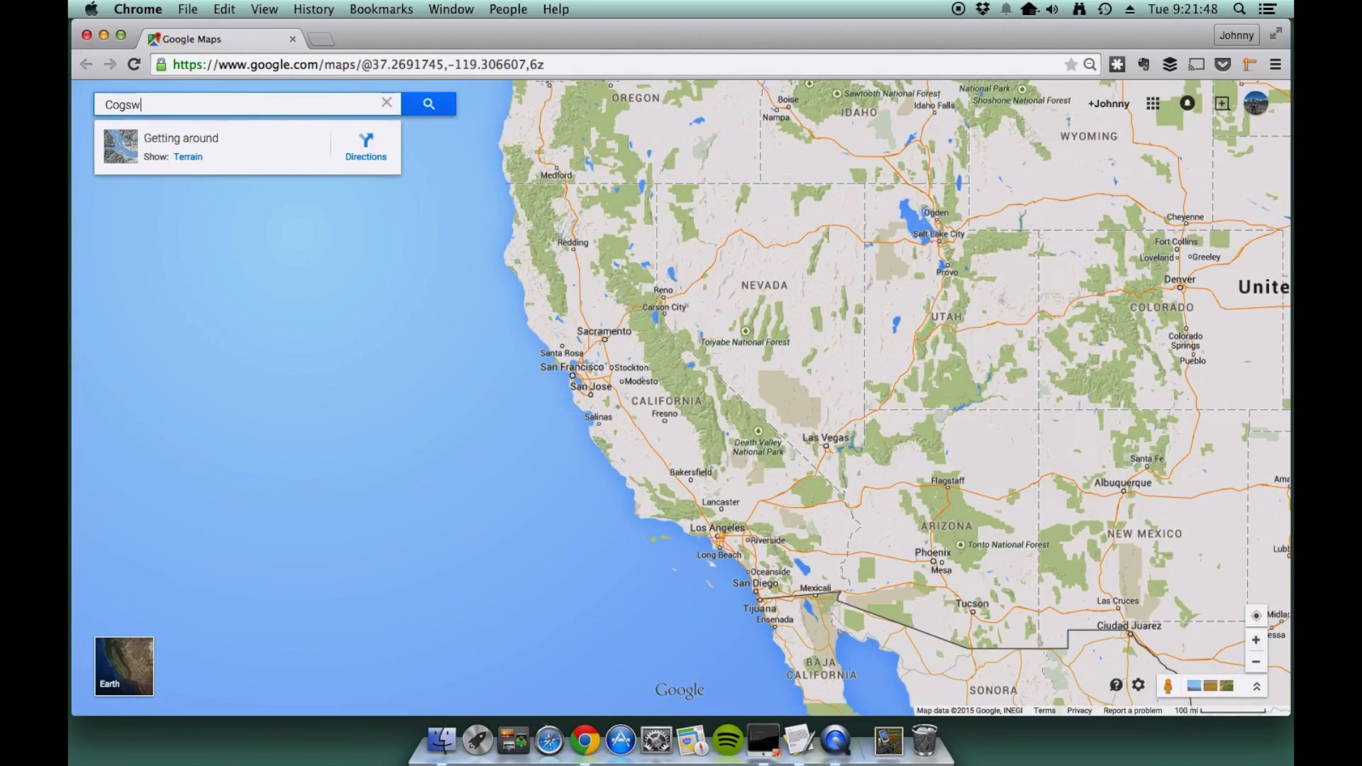
pyautogui.write('ell Dam')
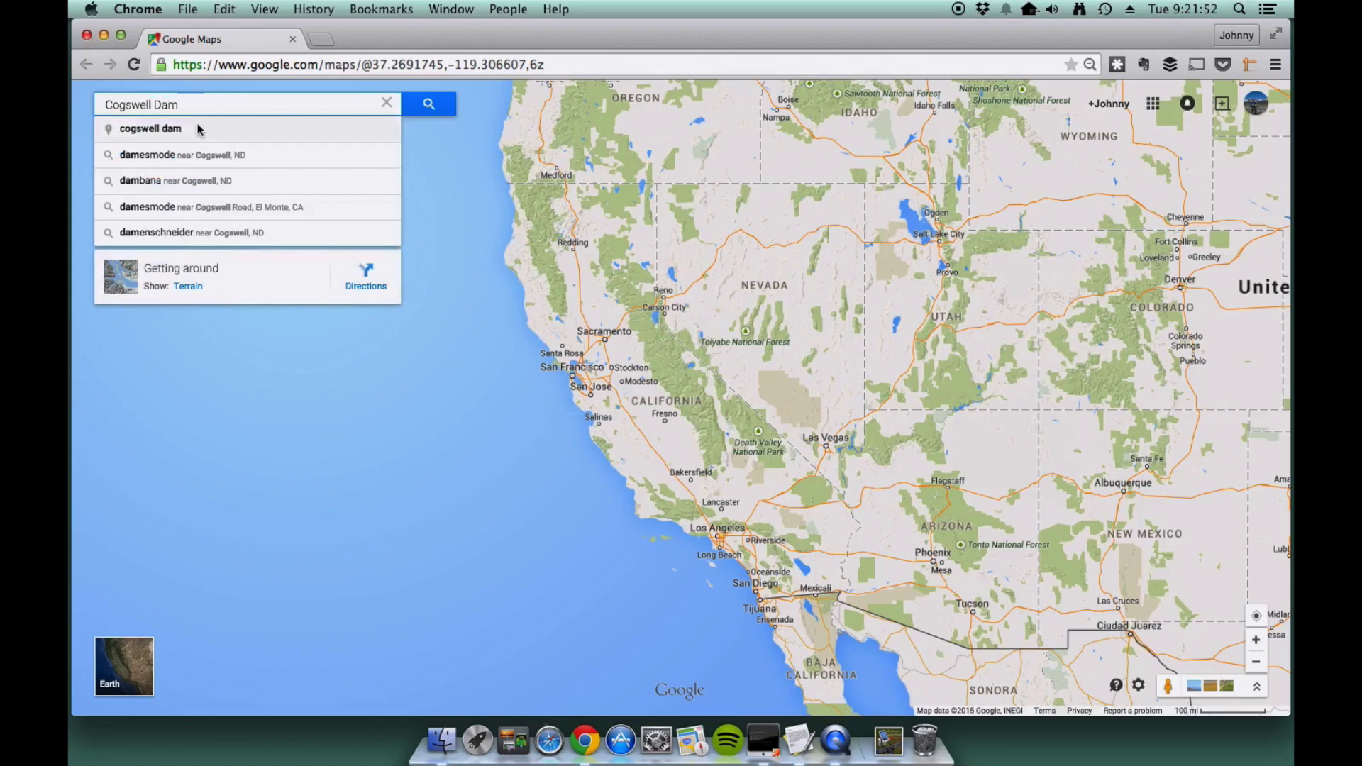
pyautogui.click(197, 129)
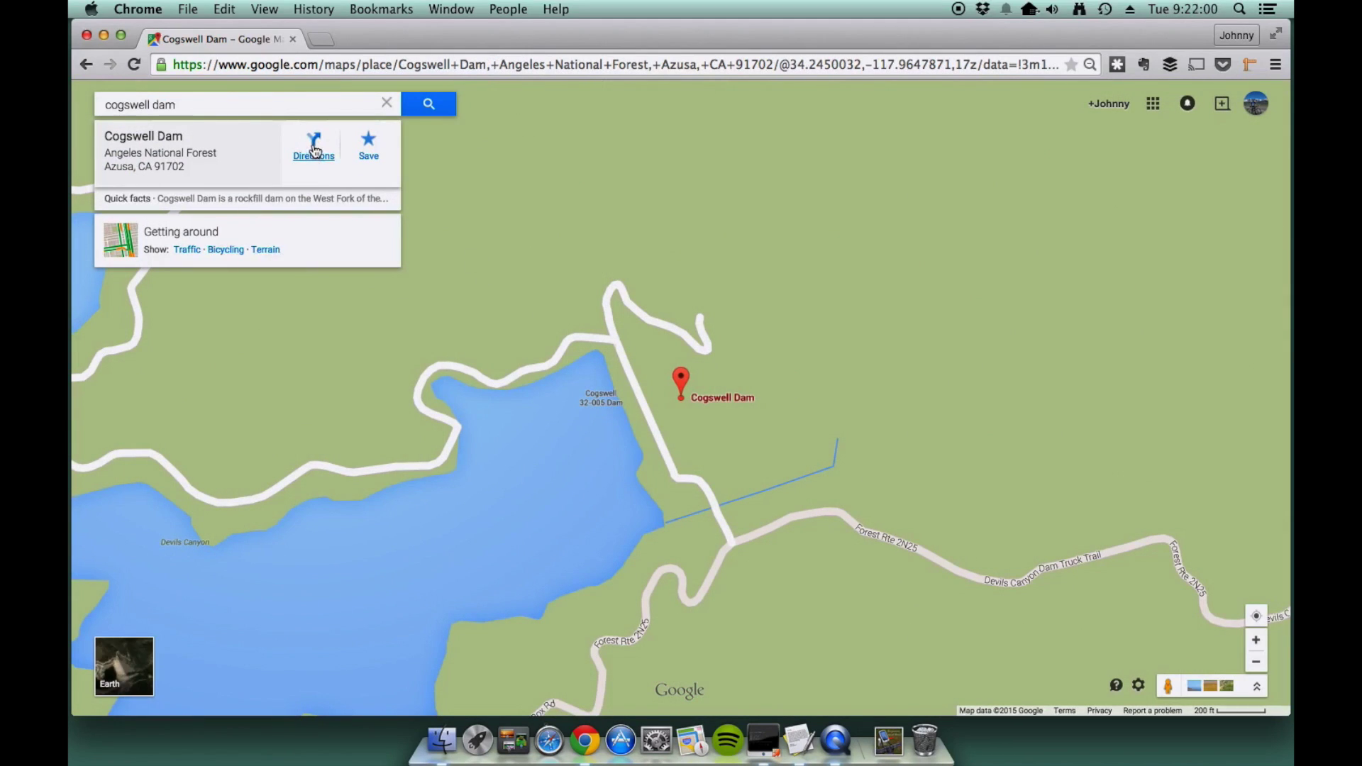
pyautogui.click(314, 151)
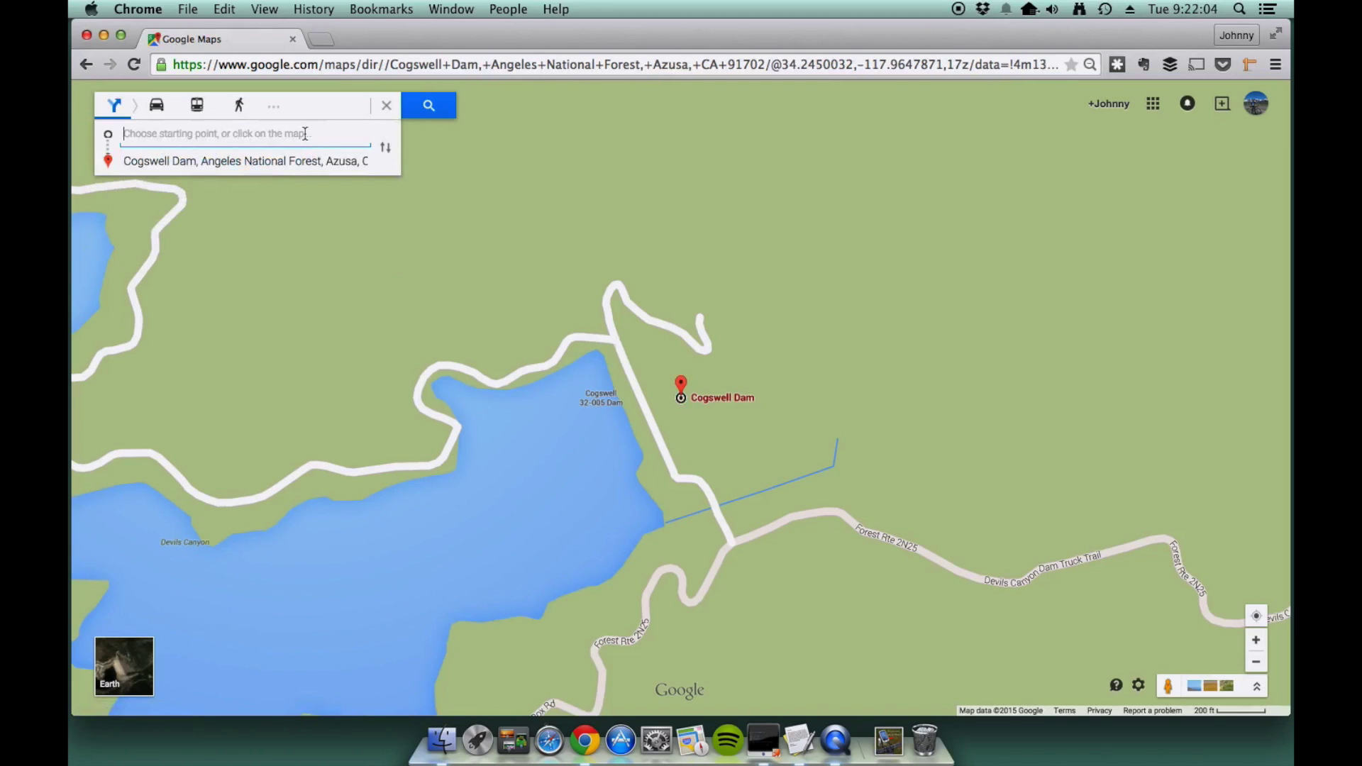
# Set Sierra Madre Villa Station as the route's starting point.
pyautogui.write('Sierra madre')
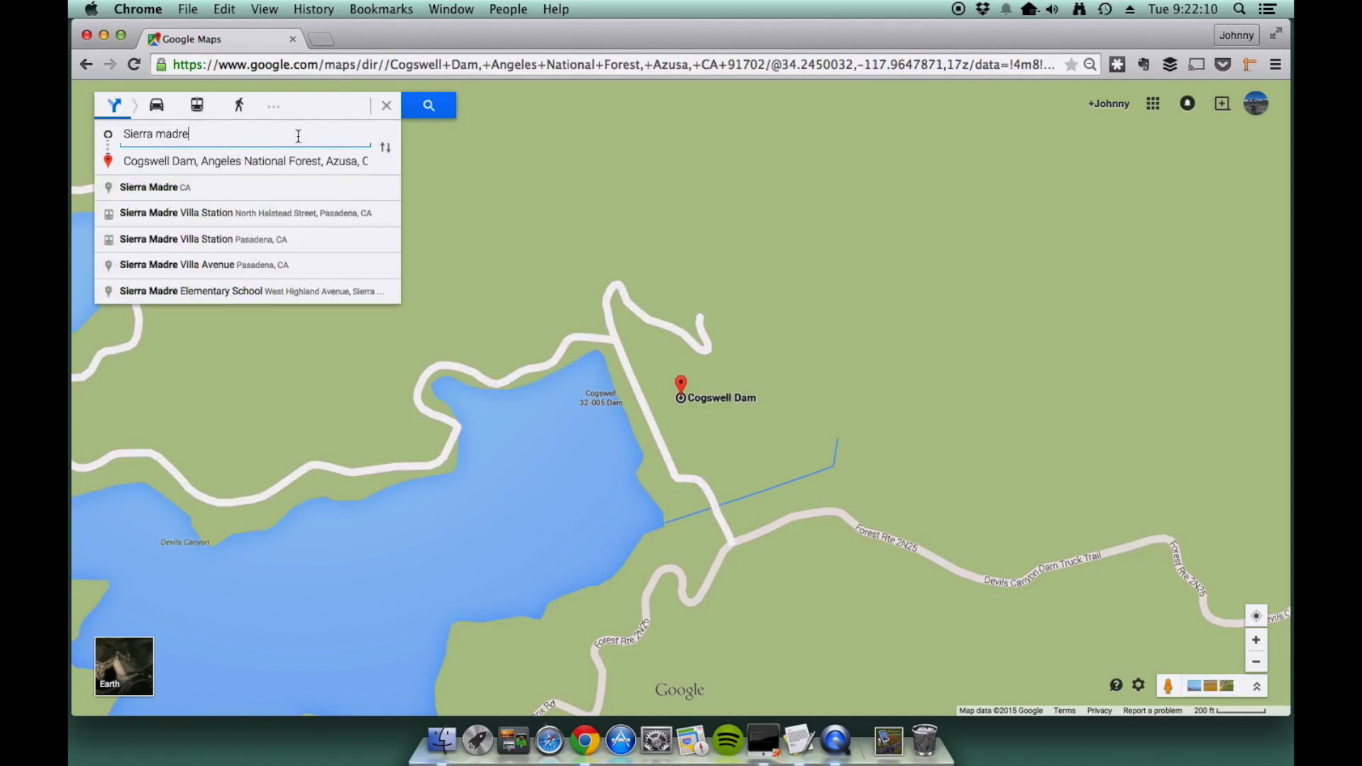
pyautogui.click(202, 214)
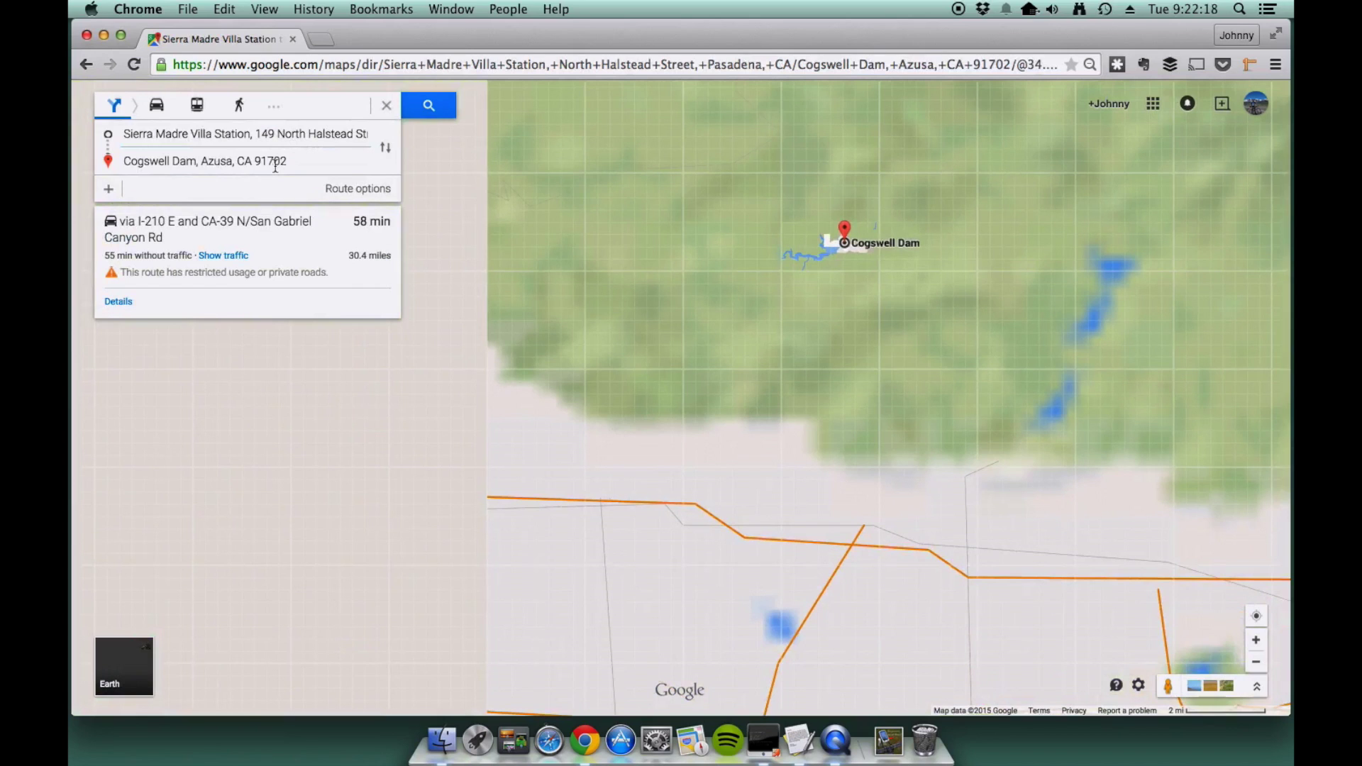
pyautogui.click(281, 106)
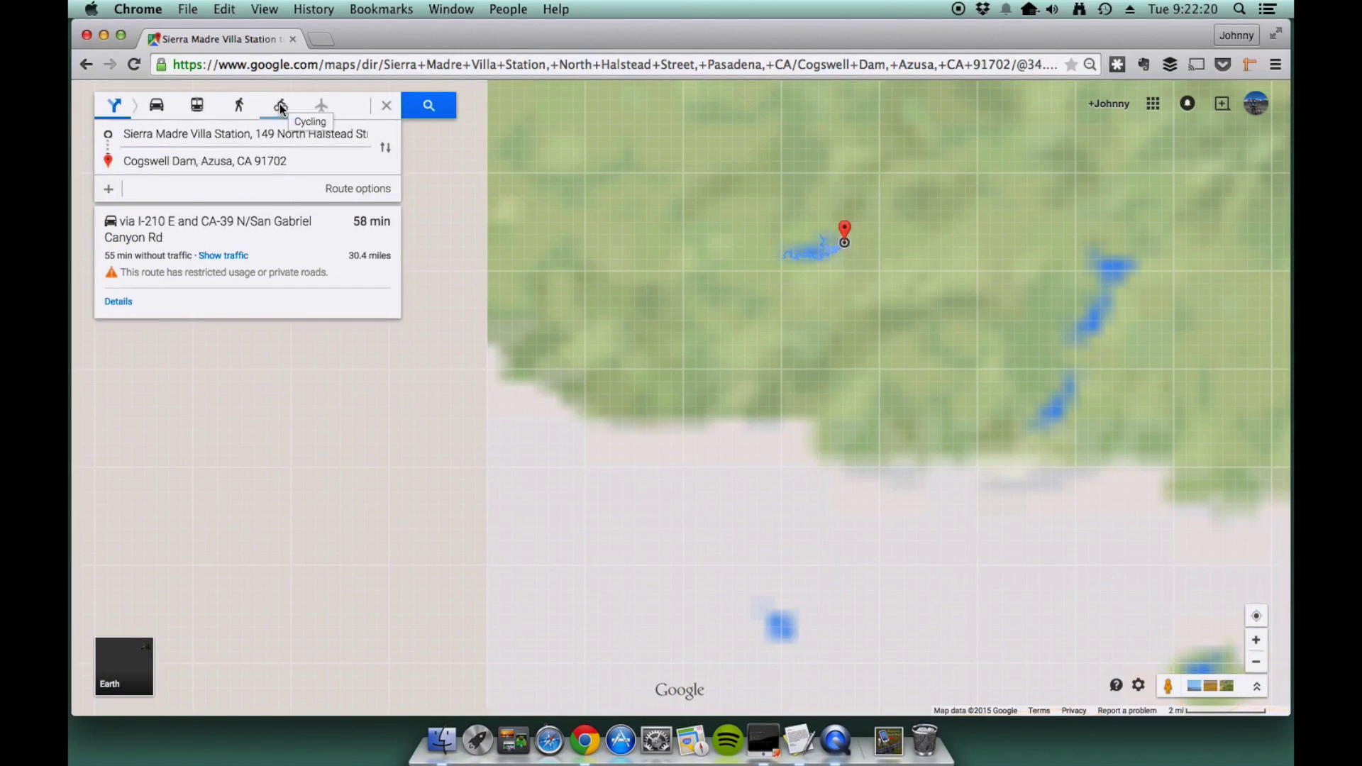
# Switch to cycling, pick the 3 h 38 min, 30.0-mile route, and drag it toward Huntington Dr.
pyautogui.click(281, 107)
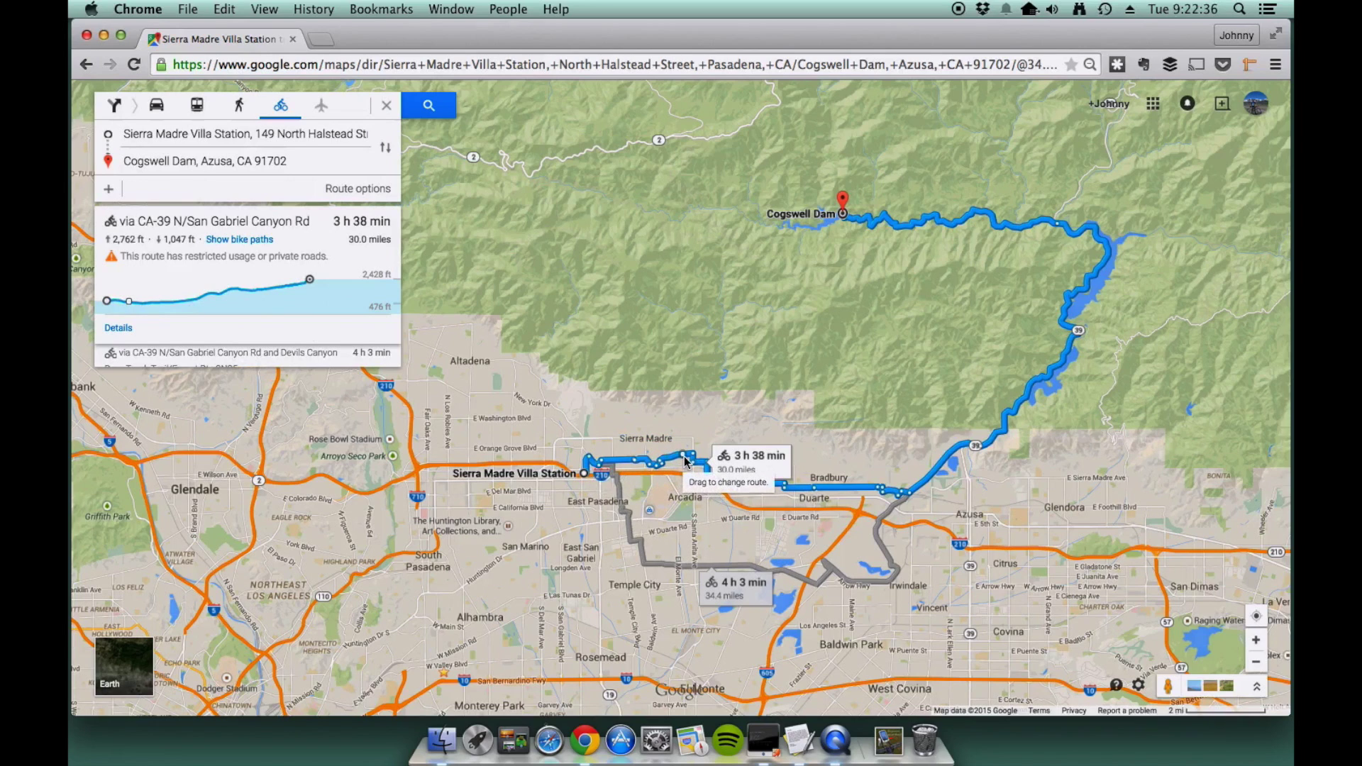
pyautogui.click(685, 461)
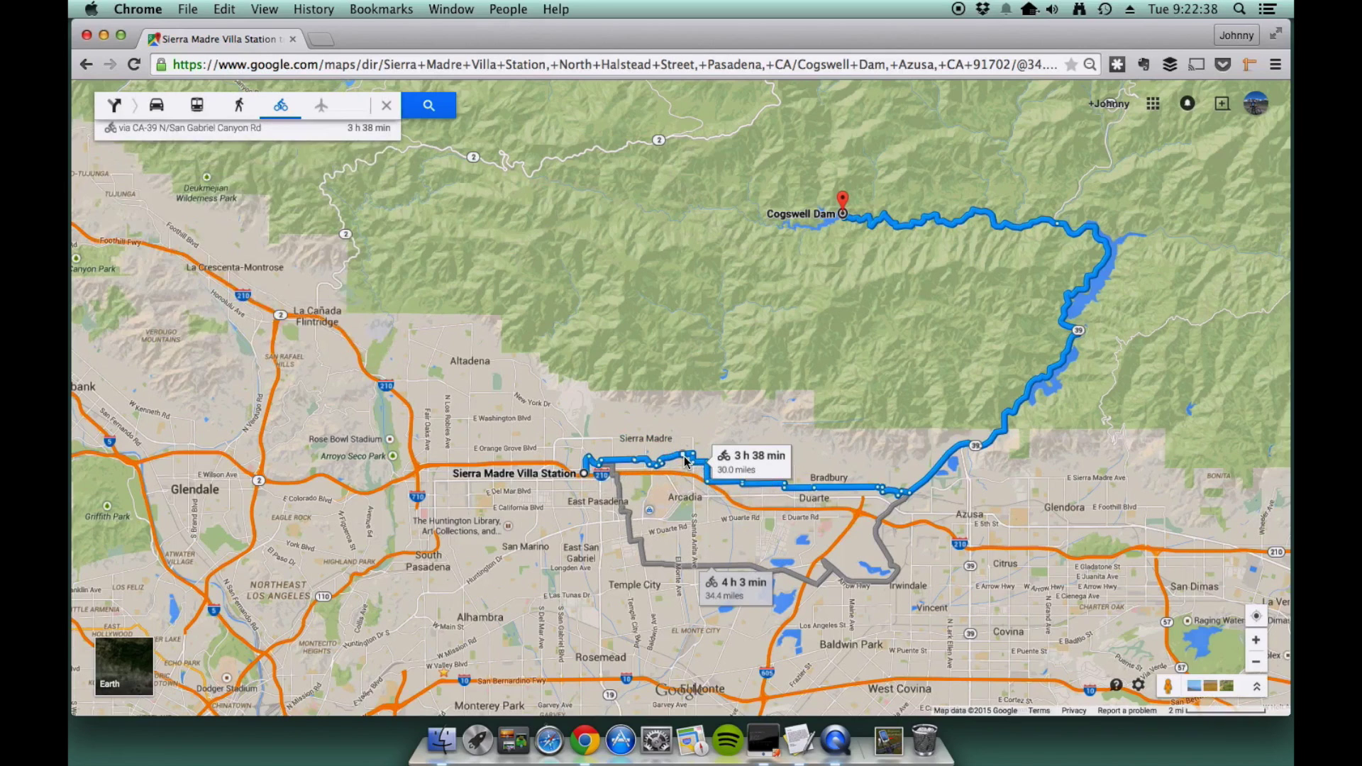
pyautogui.scroll(2, 722, 503)
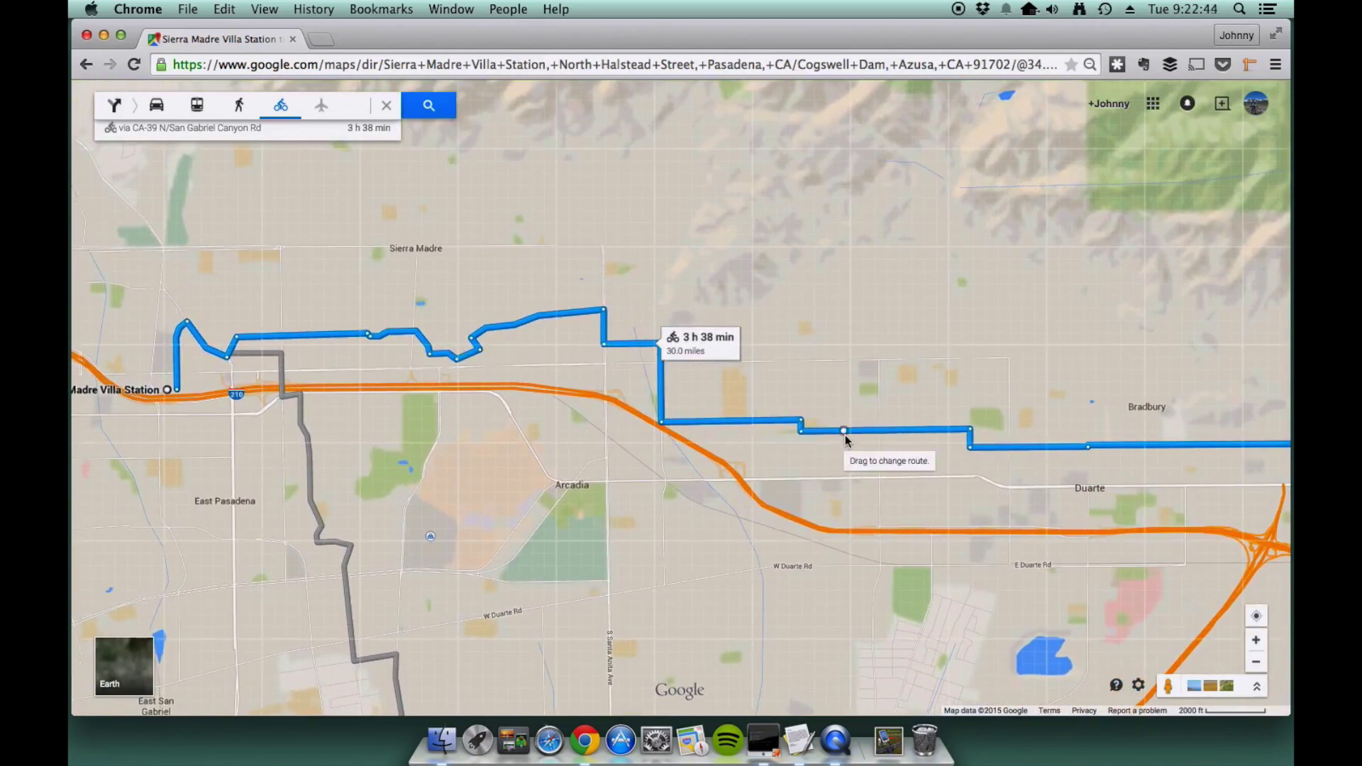
pyautogui.moveTo(844, 430); pyautogui.dragTo(1053, 494)
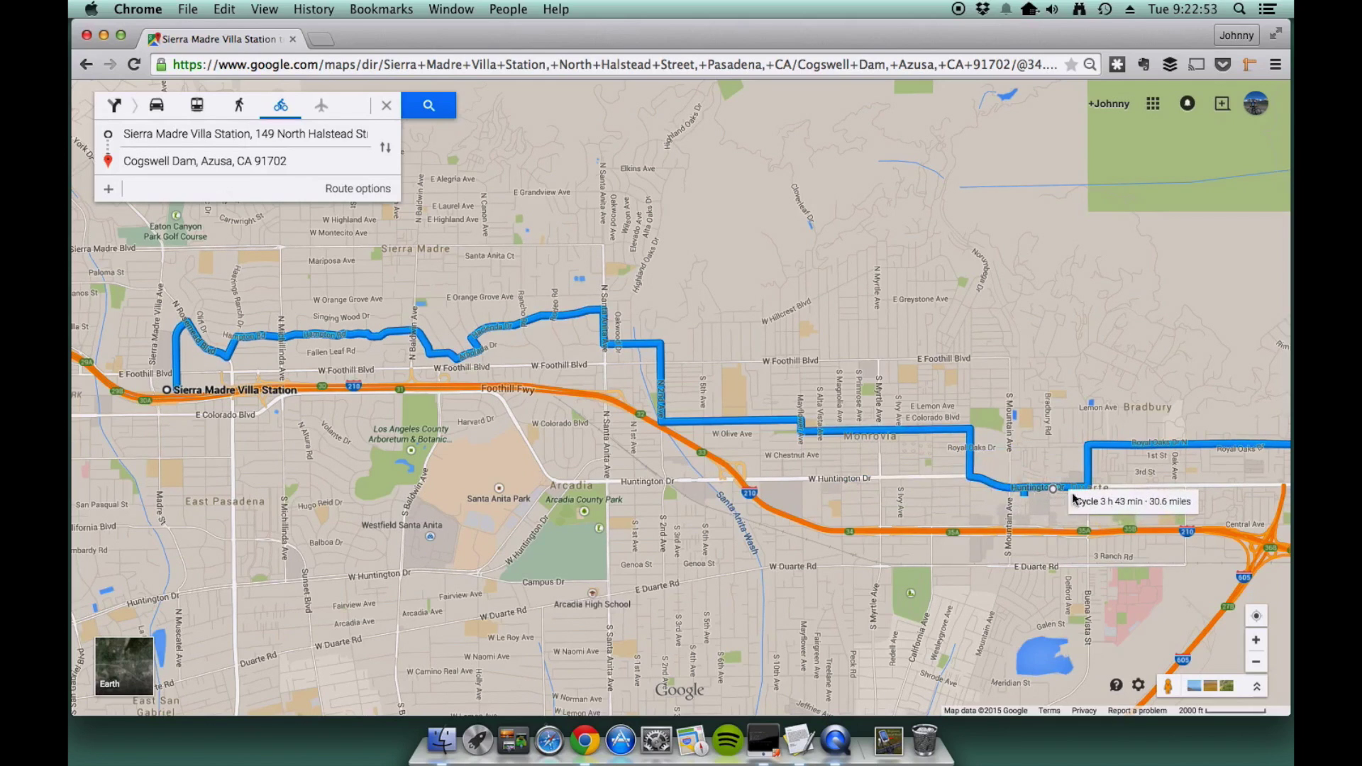
# Pan and zoom out to show the full 30.6-mile, 3 h 43 min route via CA-39 N.
pyautogui.moveTo(1125, 471); pyautogui.dragTo(672, 468)
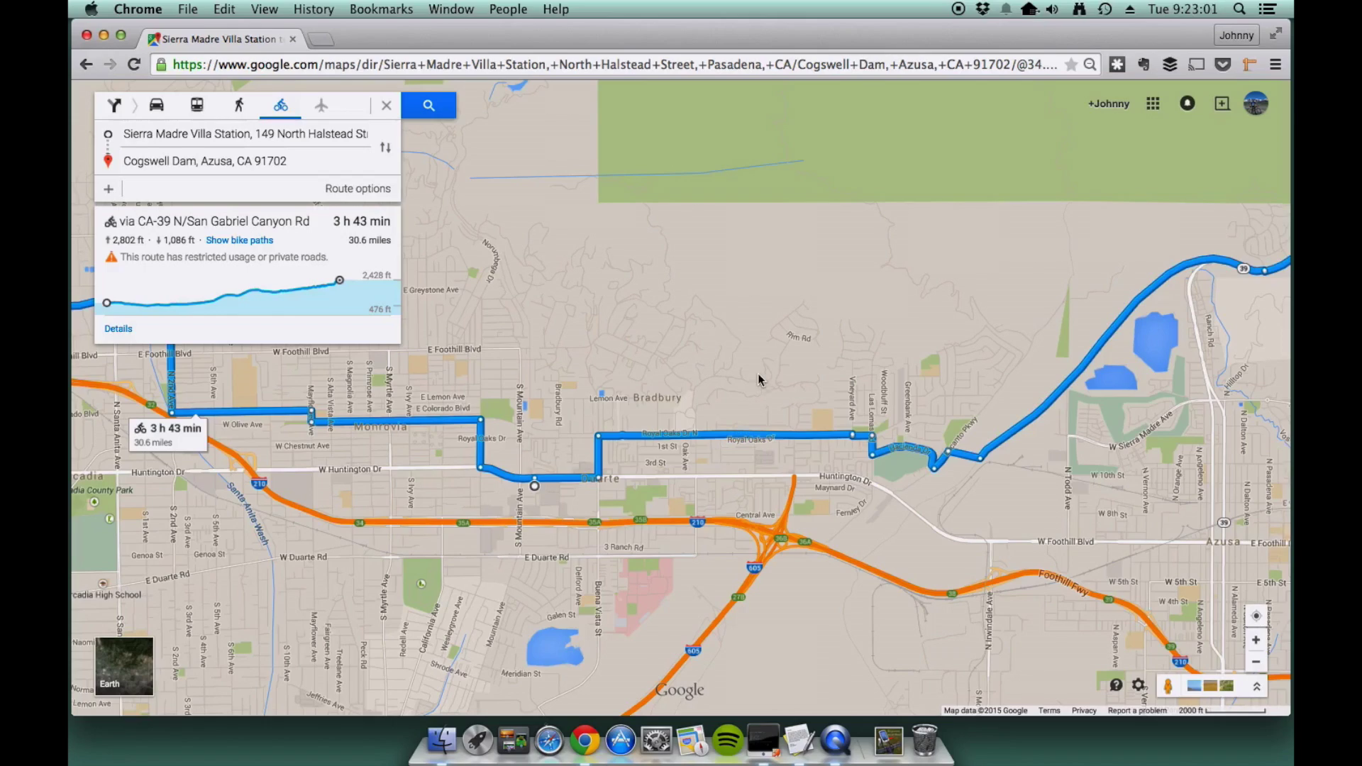
pyautogui.scroll(-3, 758, 379)
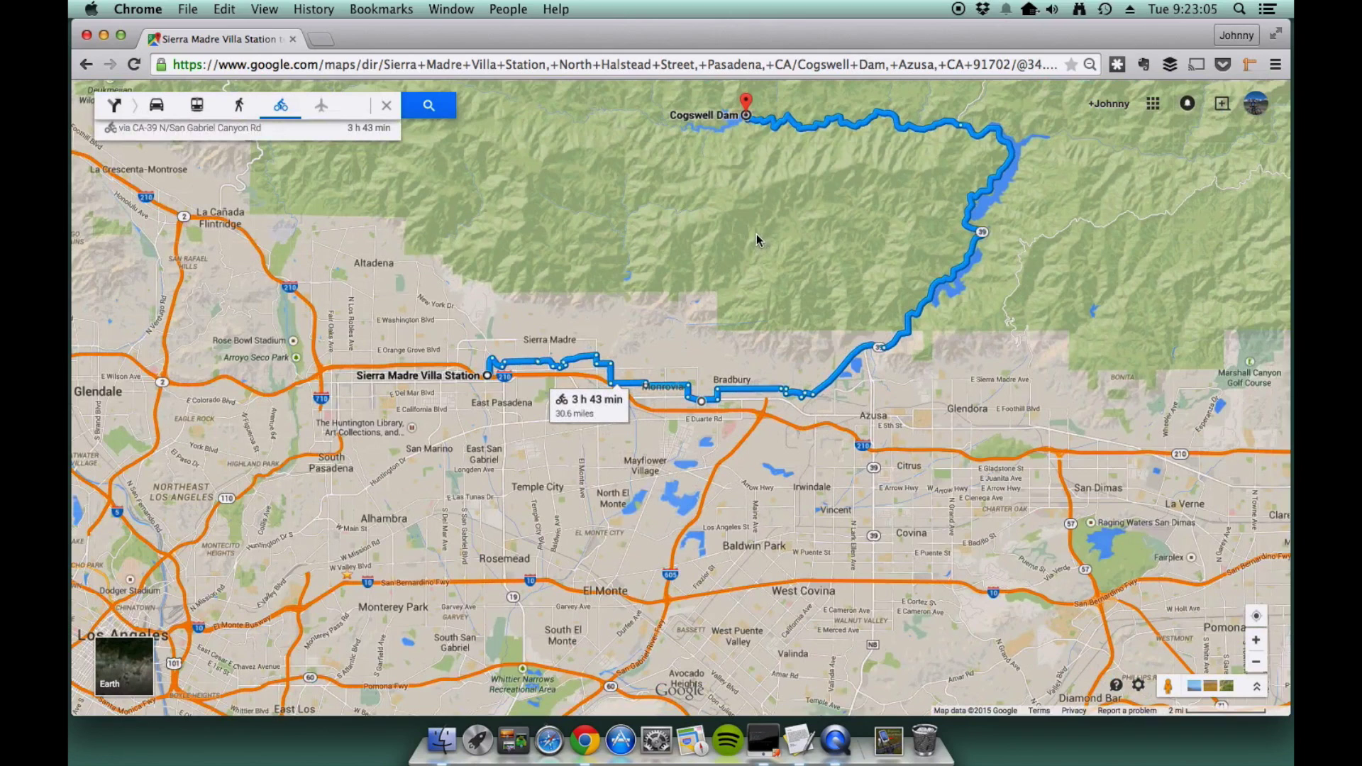
pyautogui.click(614, 62)
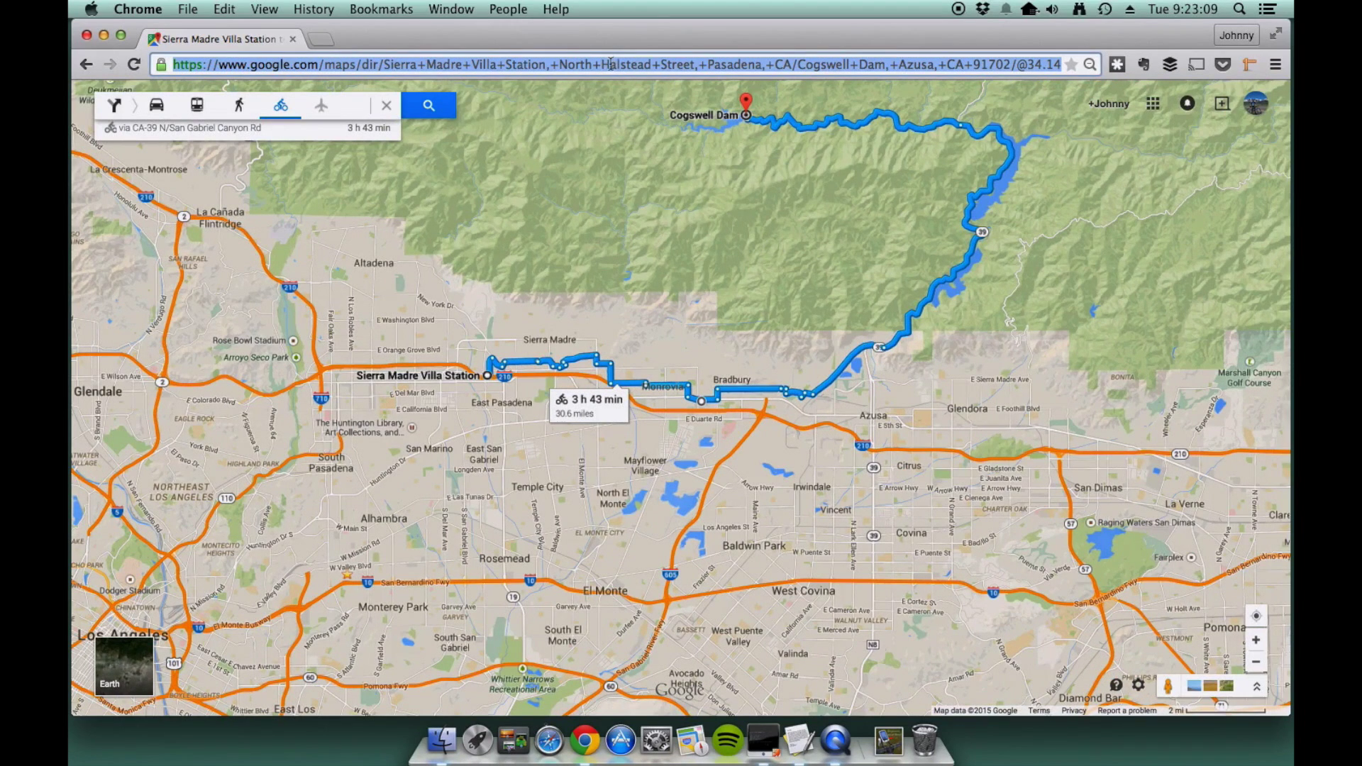
# Copy the Google Maps route URL and open a new blank Chrome tab.
pyautogui.rightClick(610, 64)
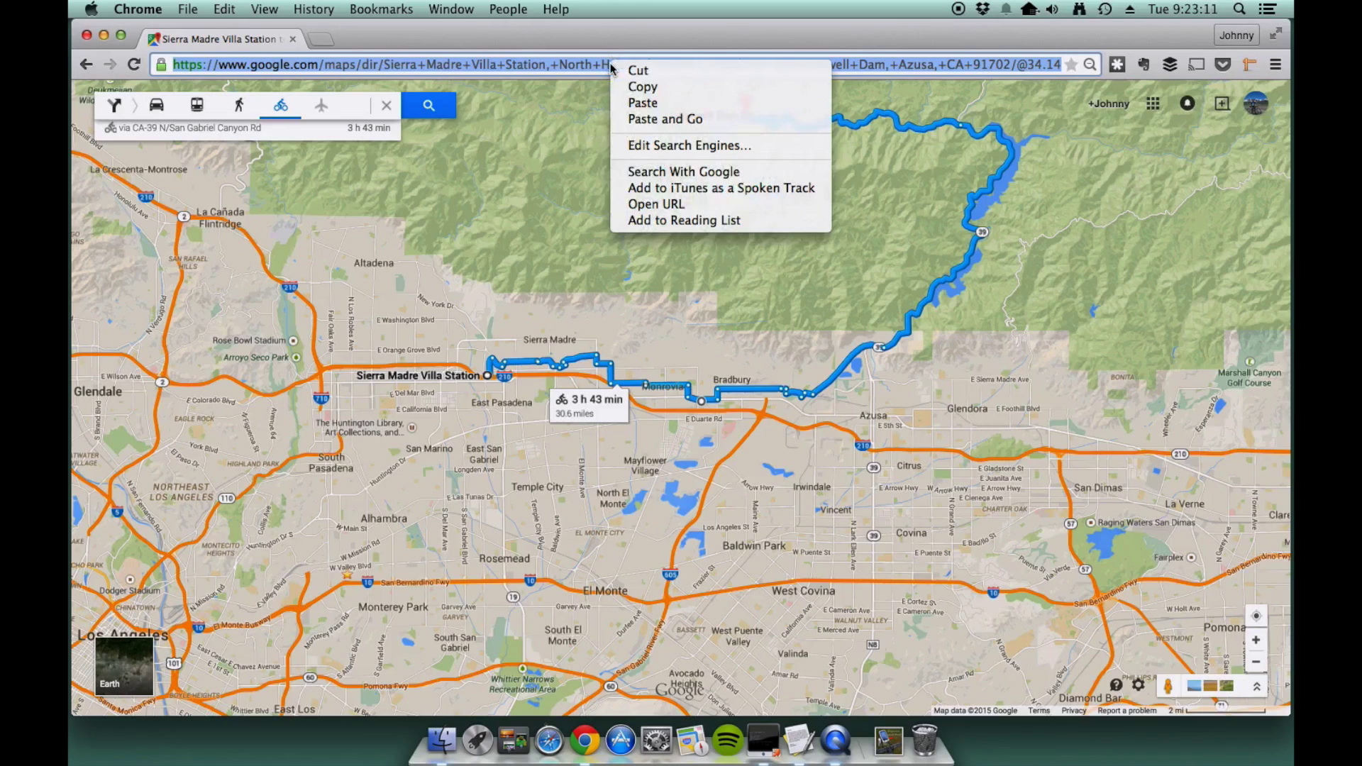
pyautogui.click(658, 97)
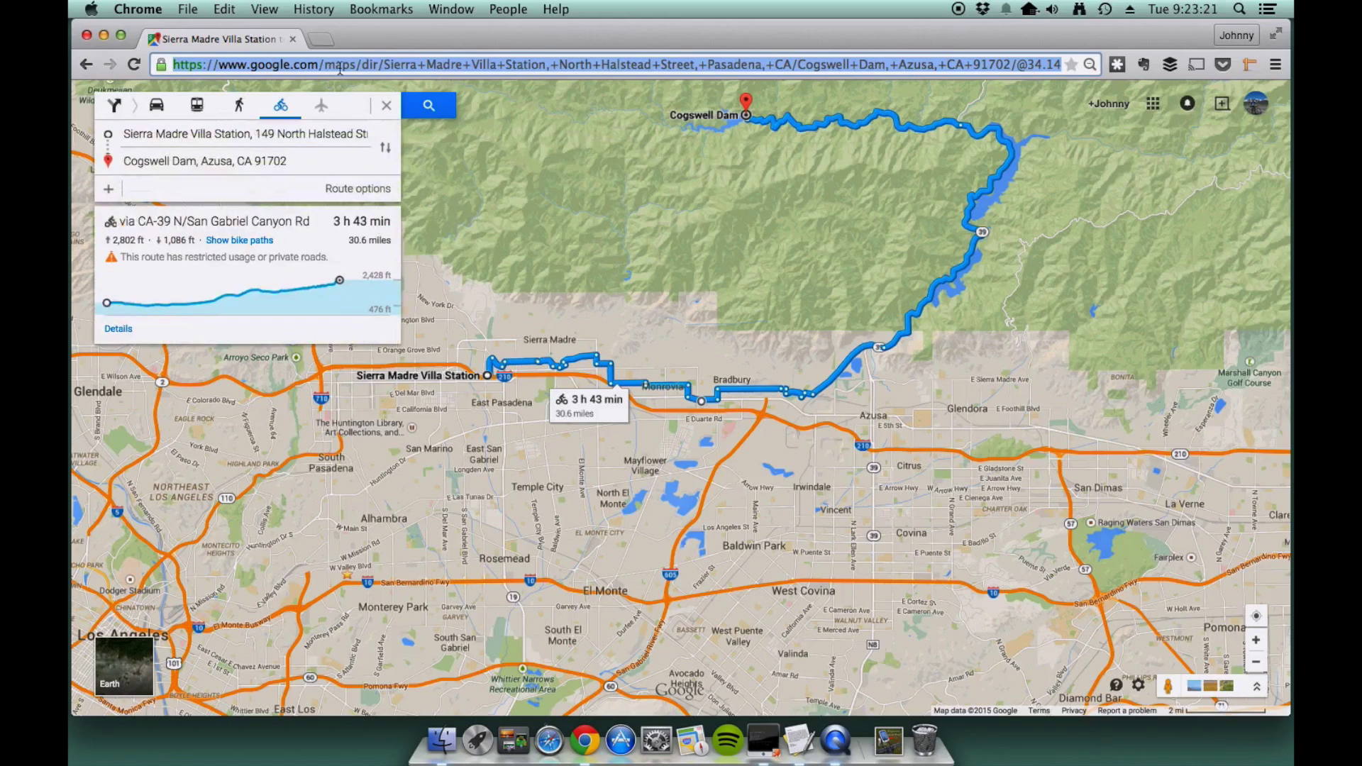
pyautogui.click(323, 40)
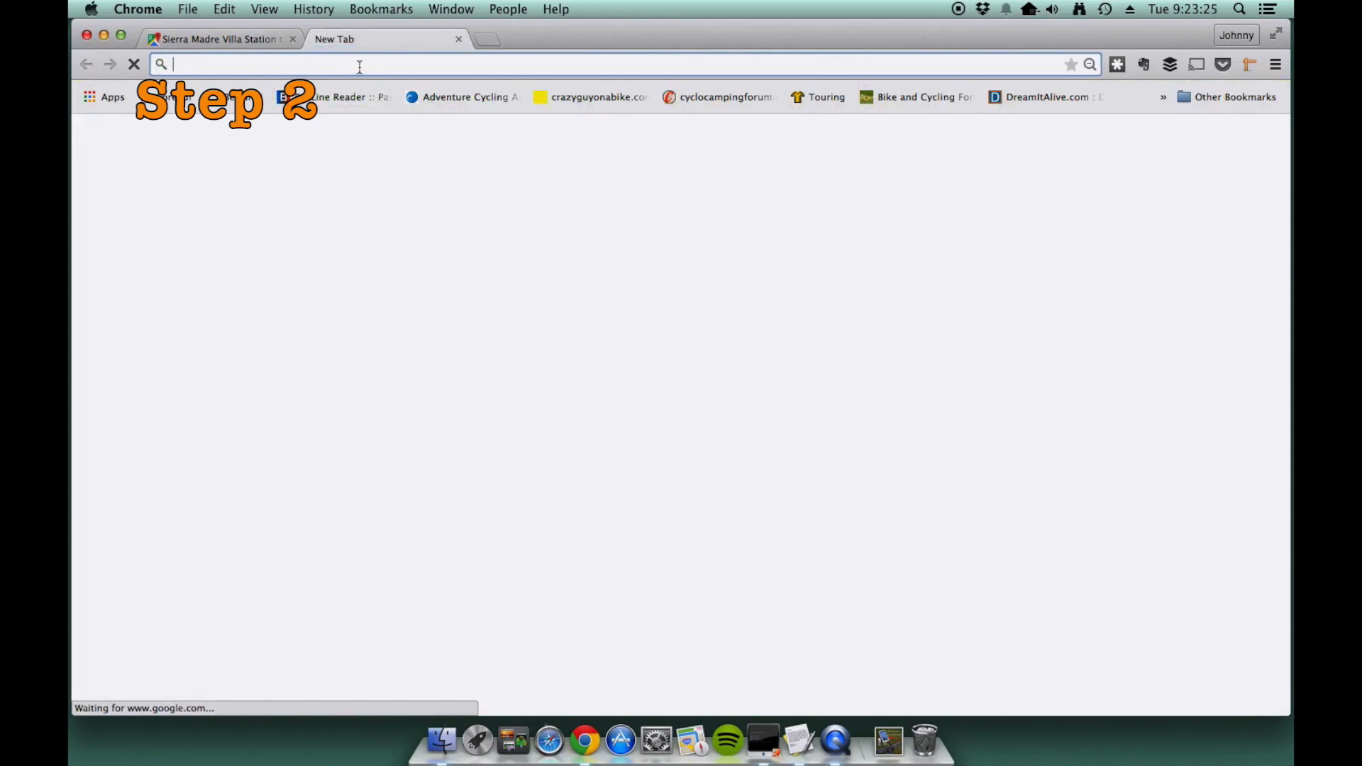
# Load gpsvisualizer.com/convert_input in the new tab.
pyautogui.write('gpsvi')
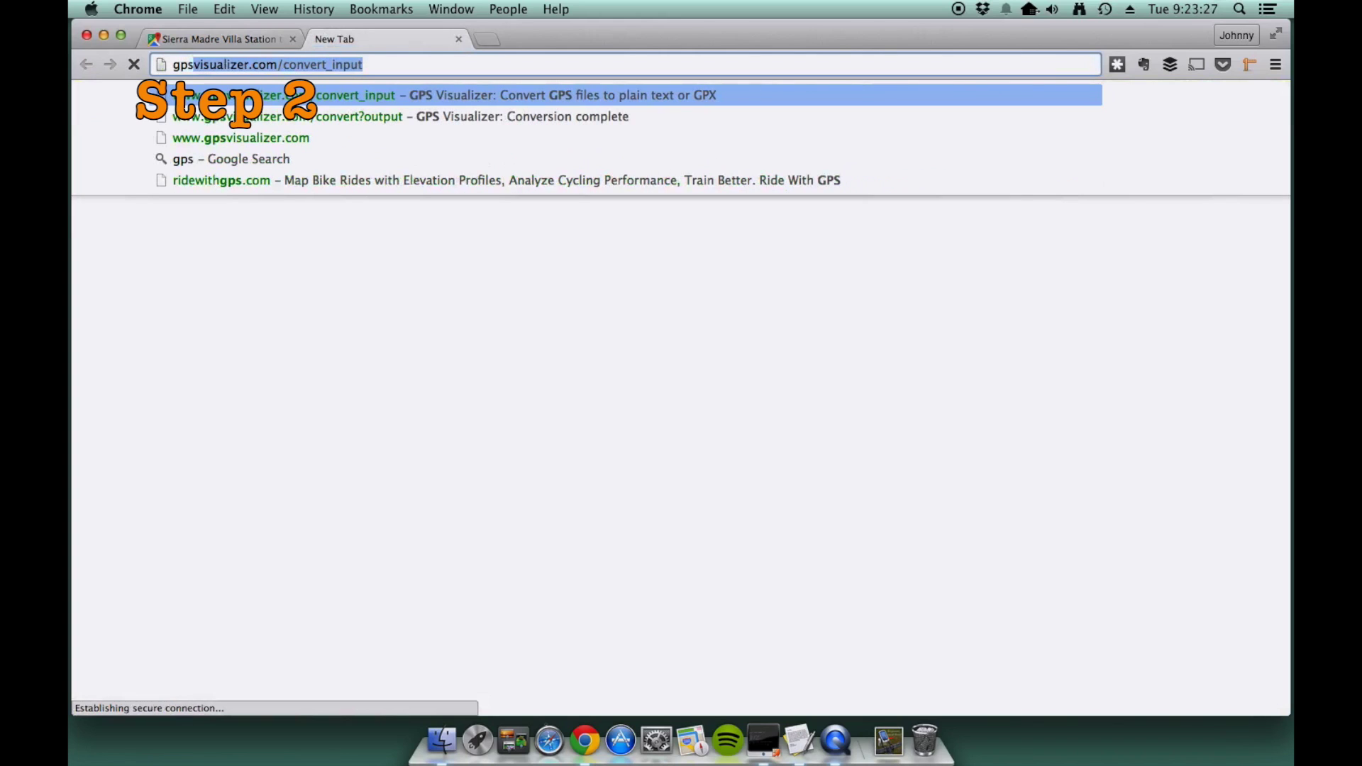
pyautogui.write('sualize')
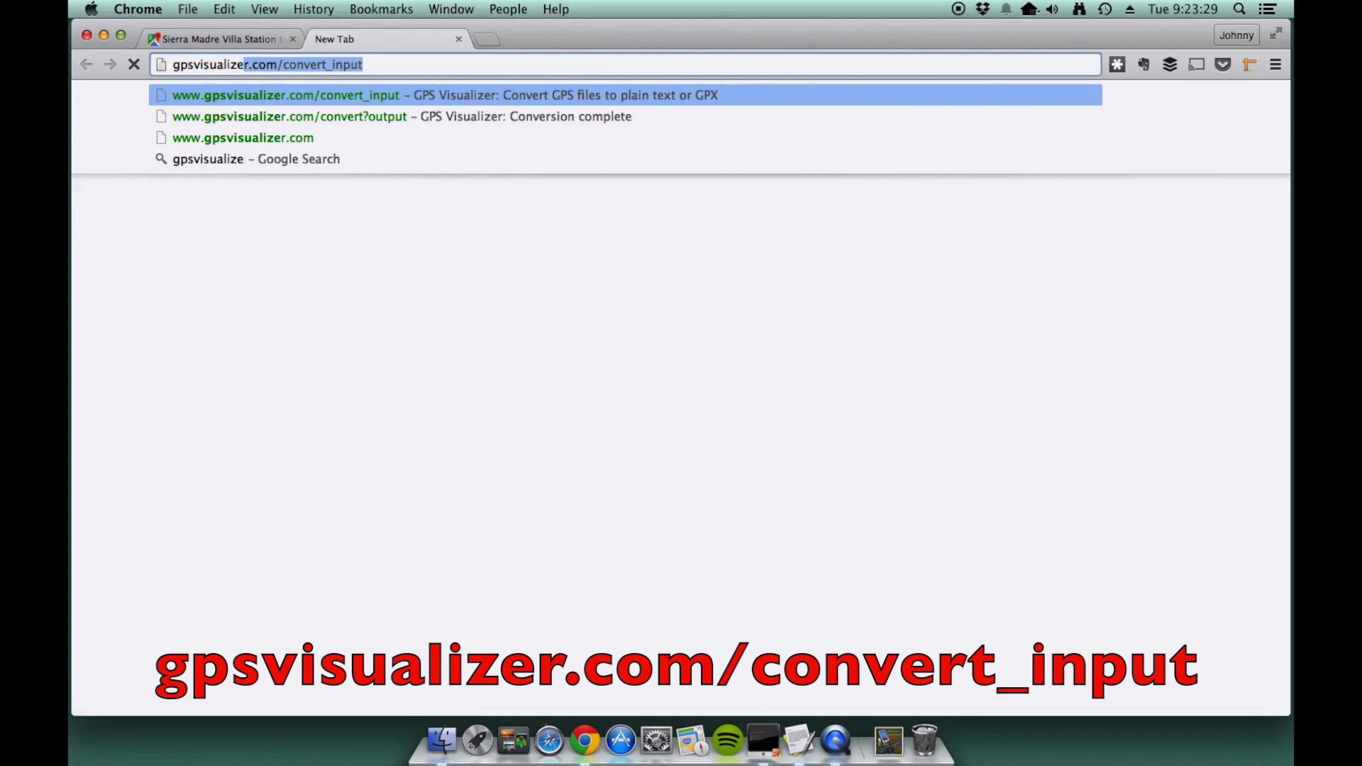
pyautogui.write('r.com/convert')
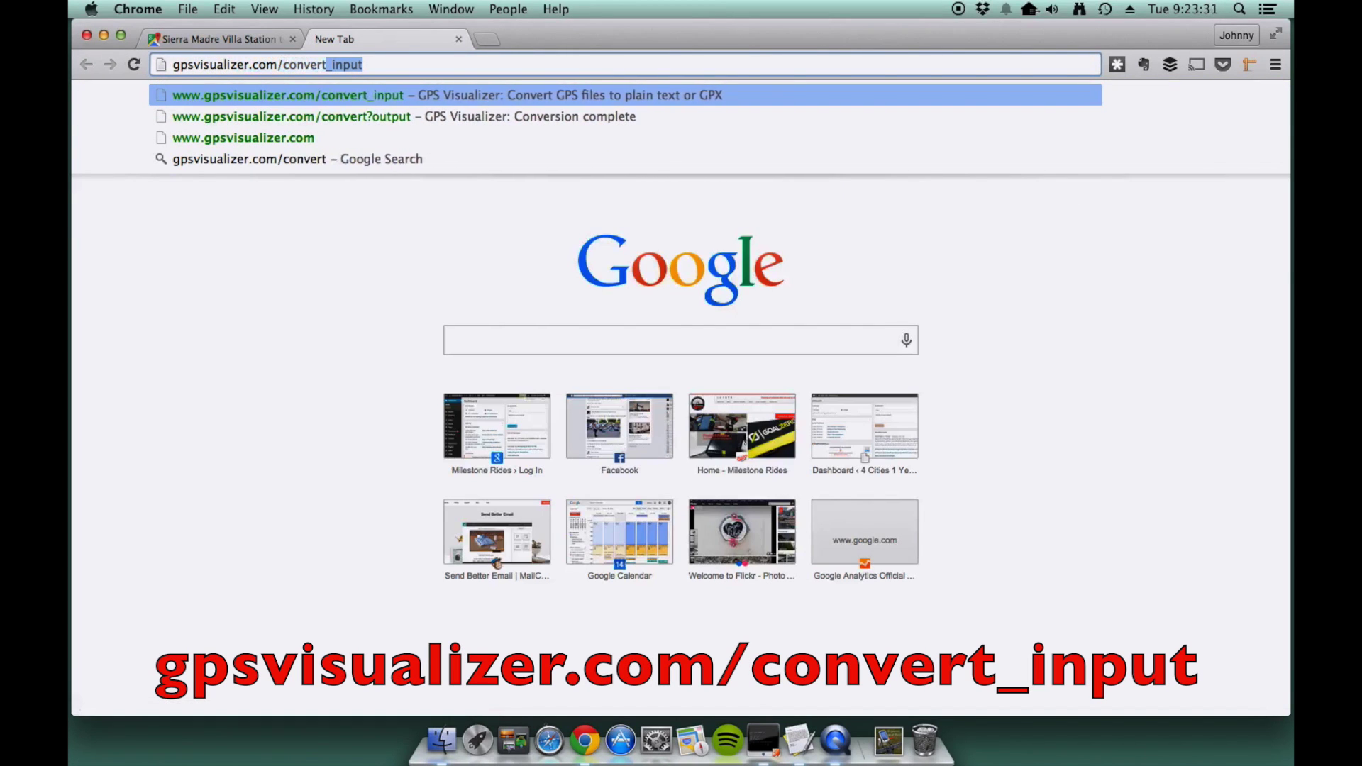
pyautogui.write('_input')
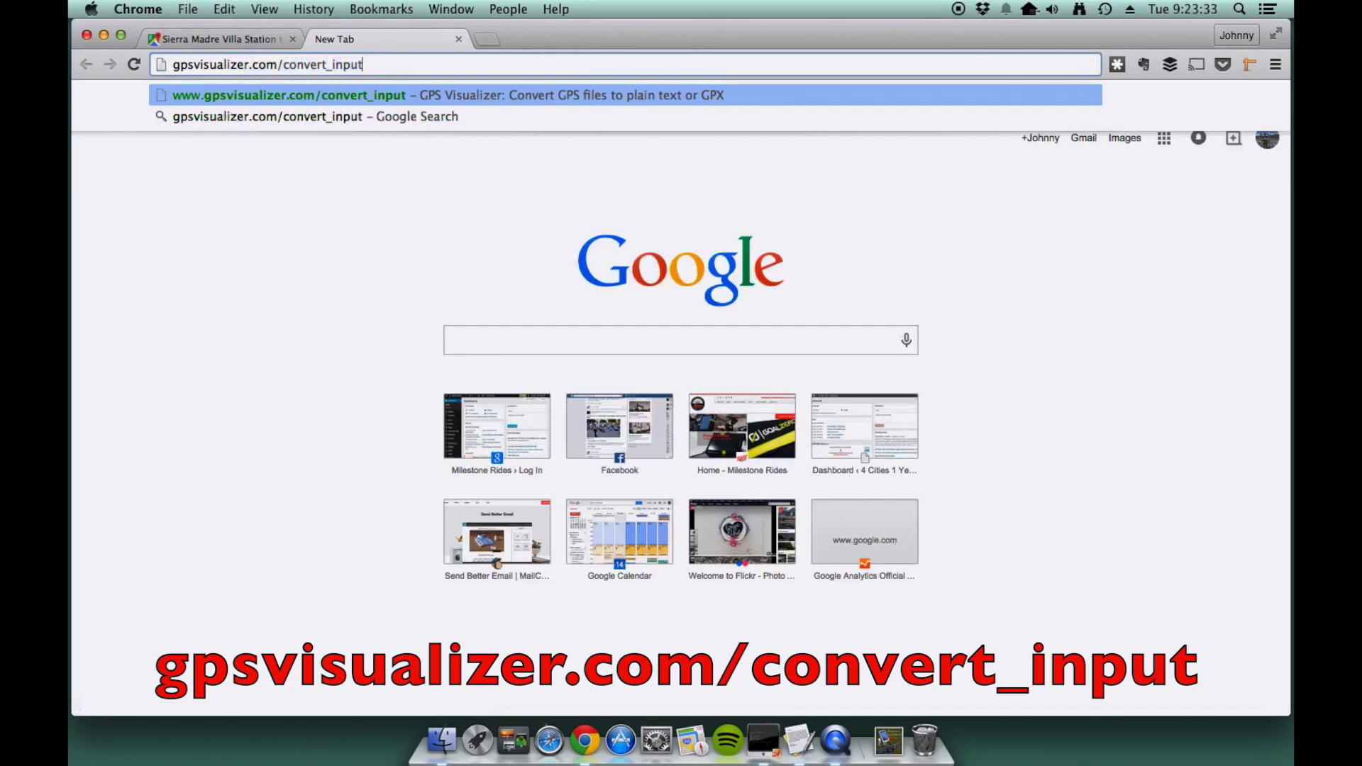
pyautogui.press('Return')
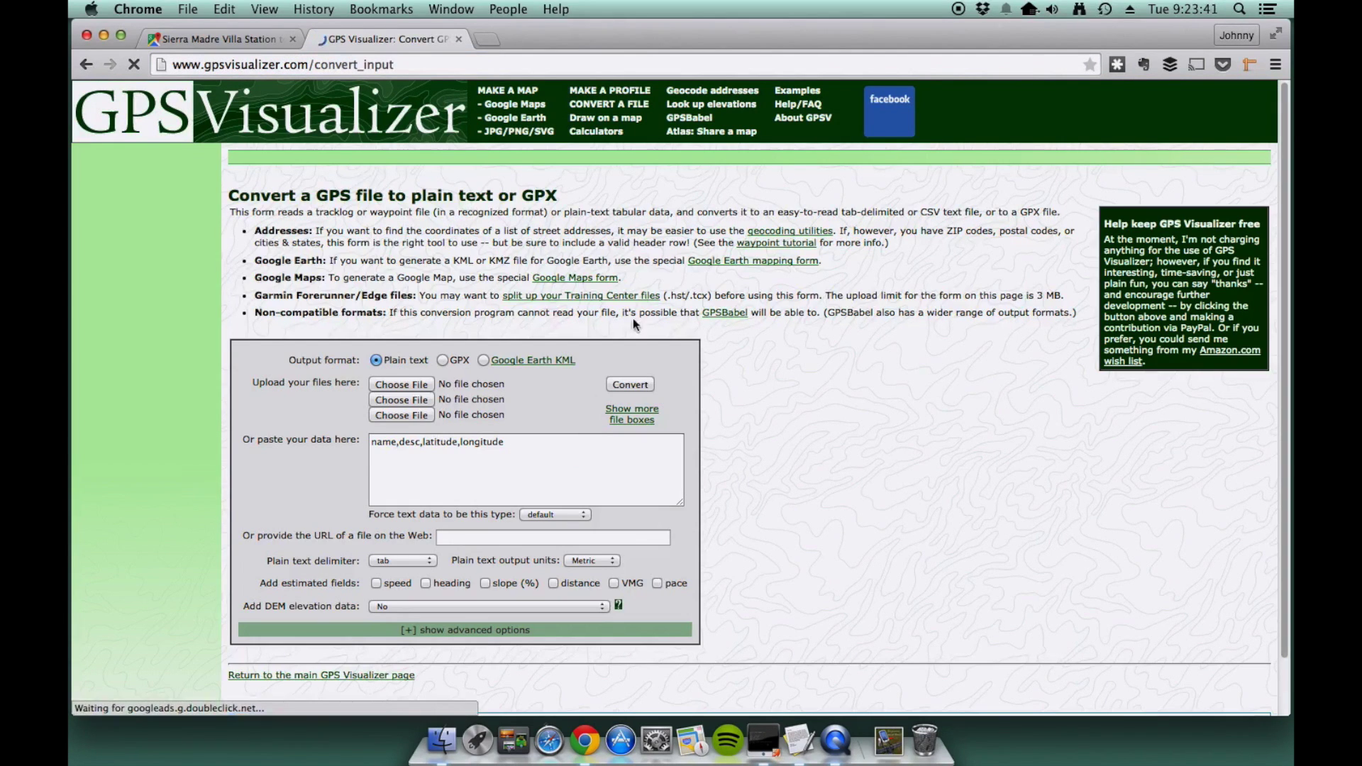
# Choose GPX output, paste the route link as the web file URL, and convert it.
pyautogui.click(442, 360)
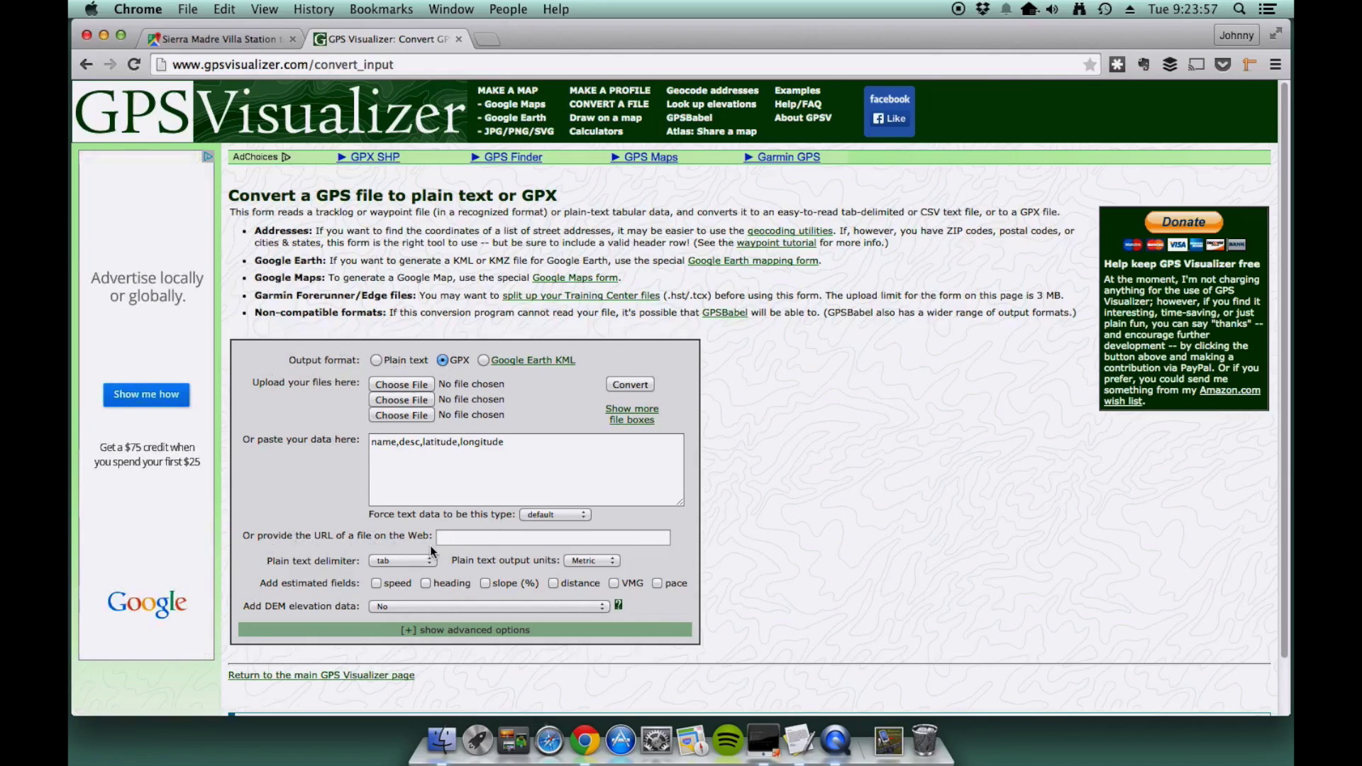
pyautogui.click(461, 538)
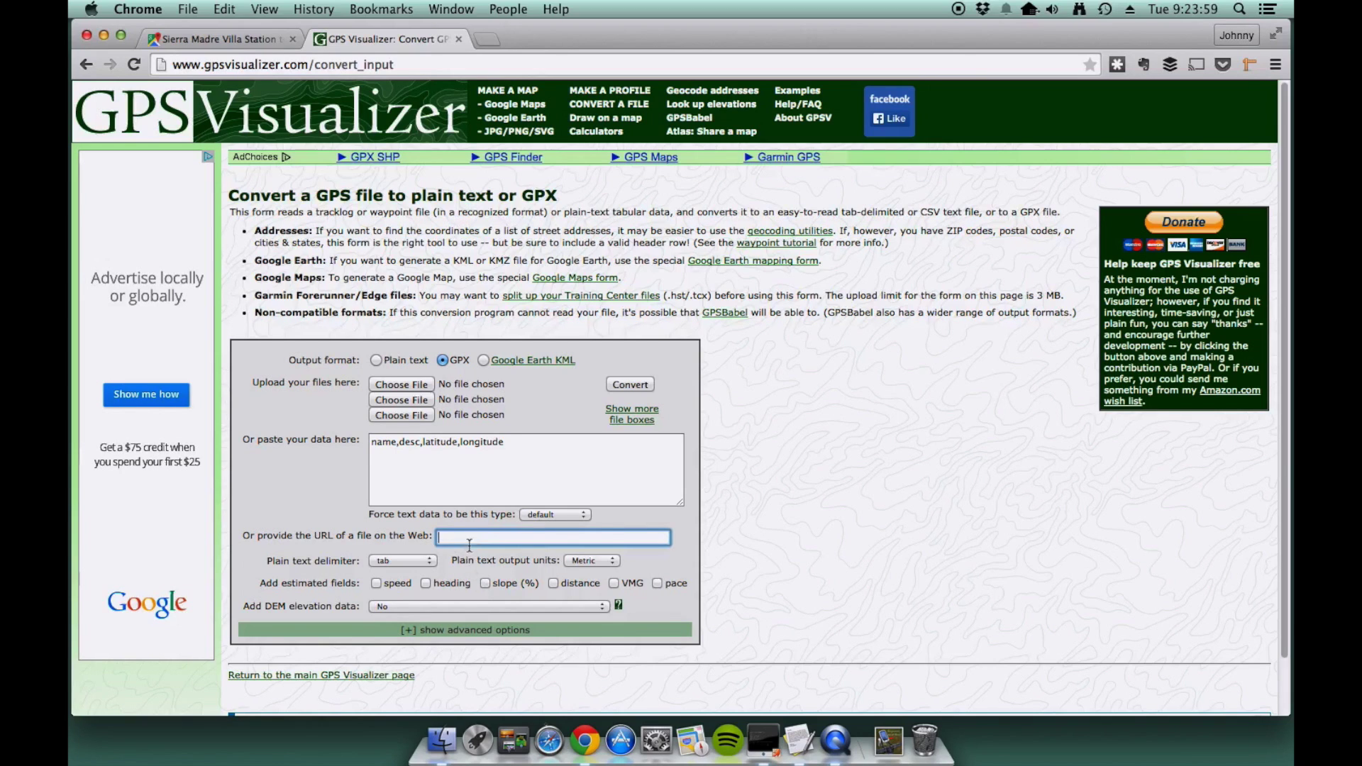
pyautogui.rightClick(470, 538)
pyautogui.click(501, 507)
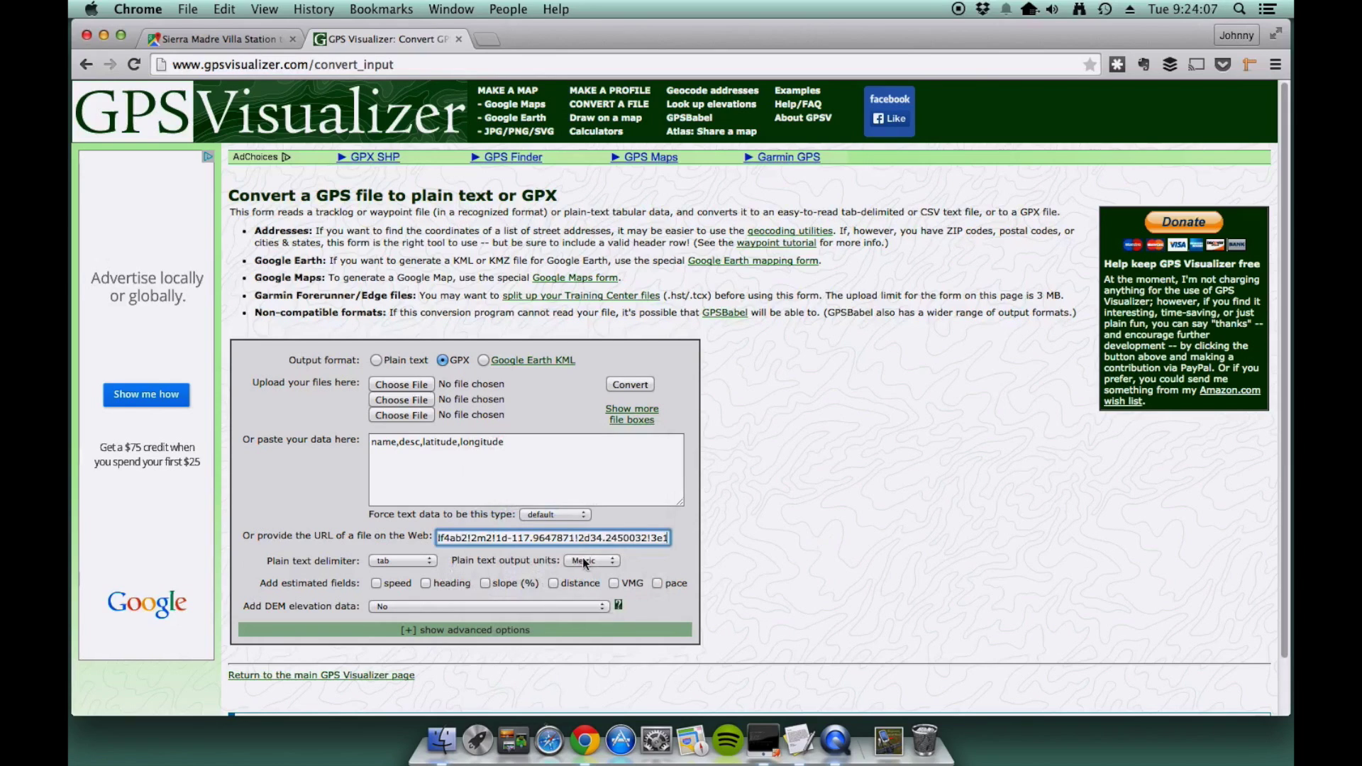
pyautogui.click(624, 386)
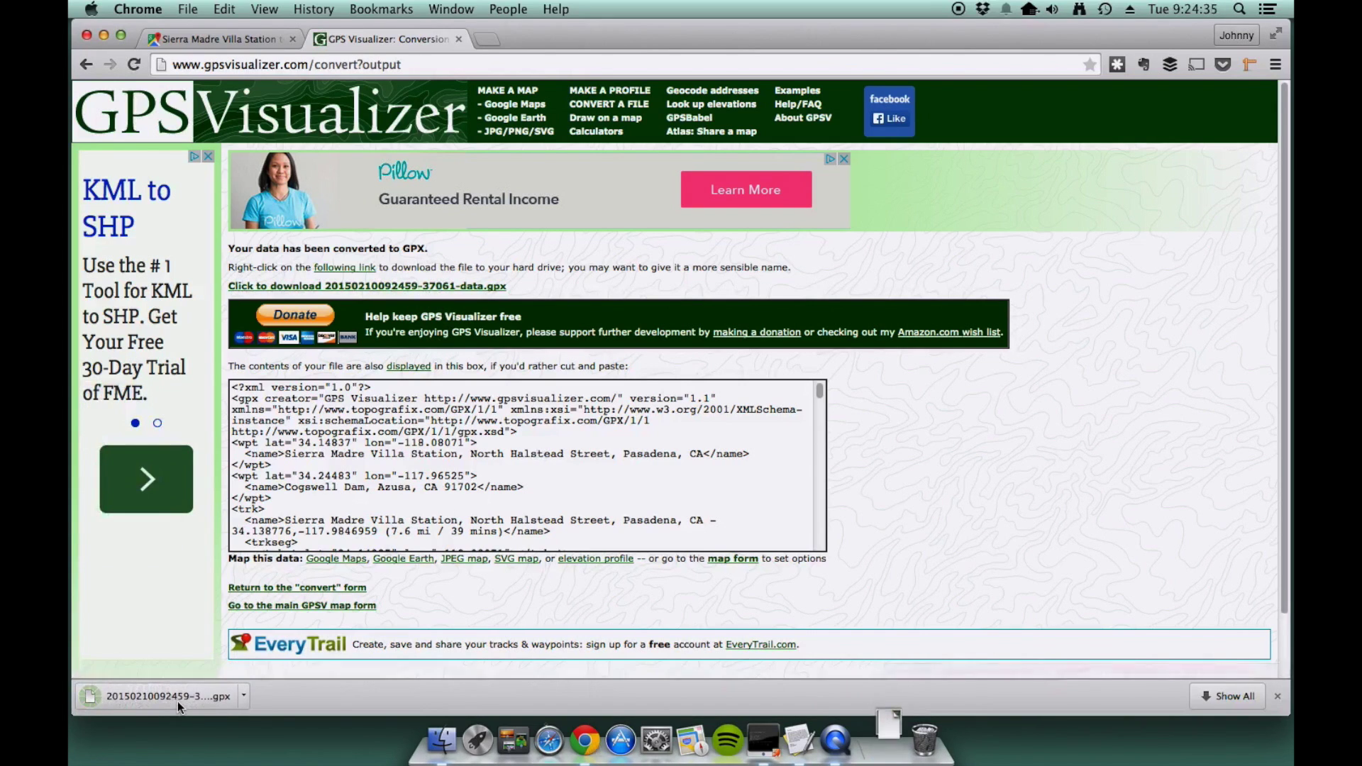
pyautogui.click(895, 754)
pyautogui.click(951, 206)
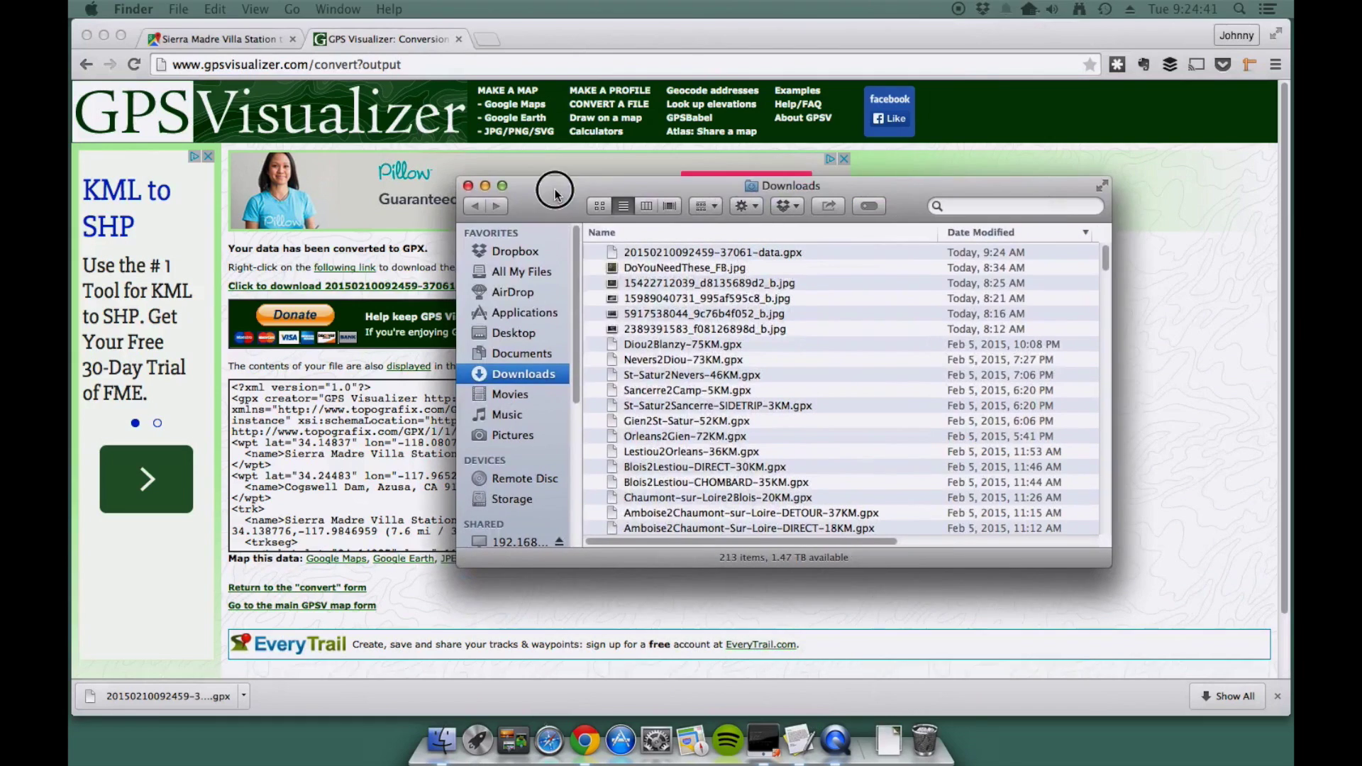
pyautogui.click(662, 253)
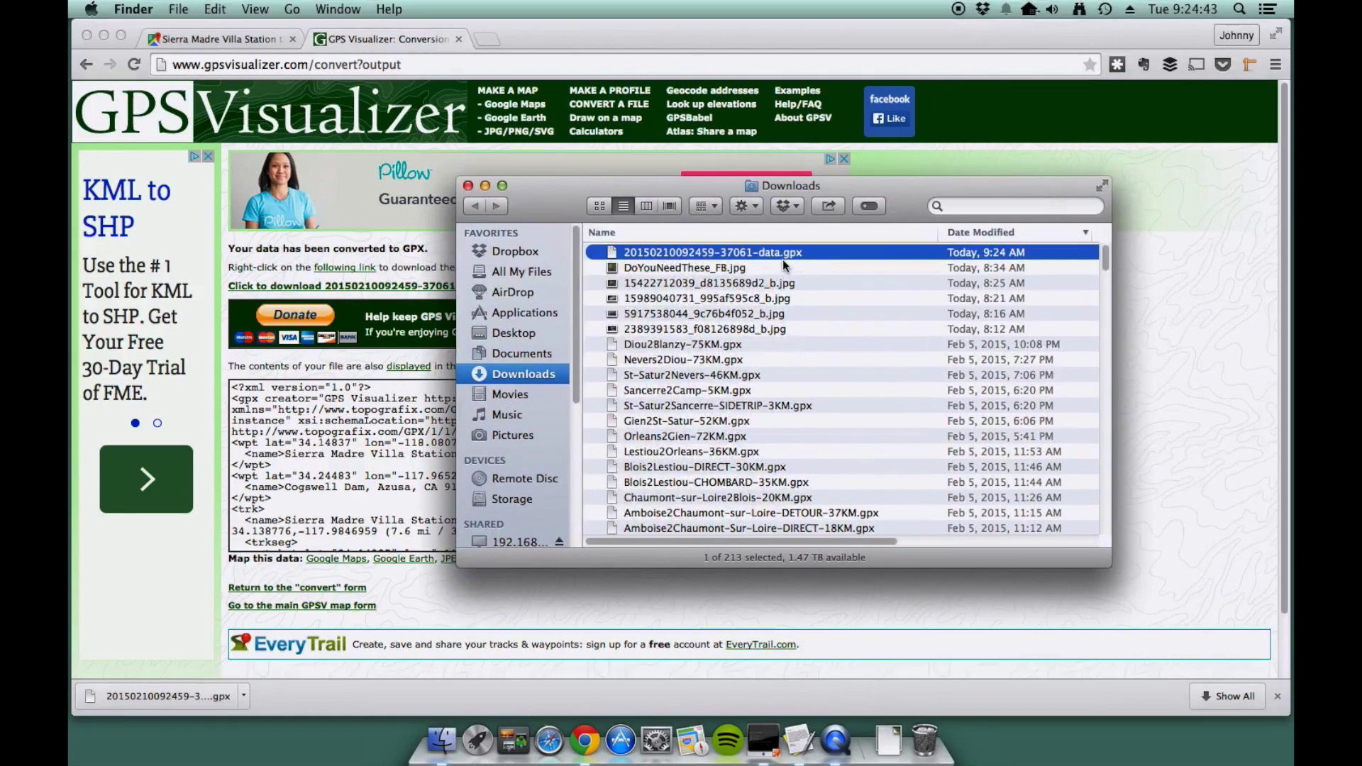
pyautogui.click(732, 253)
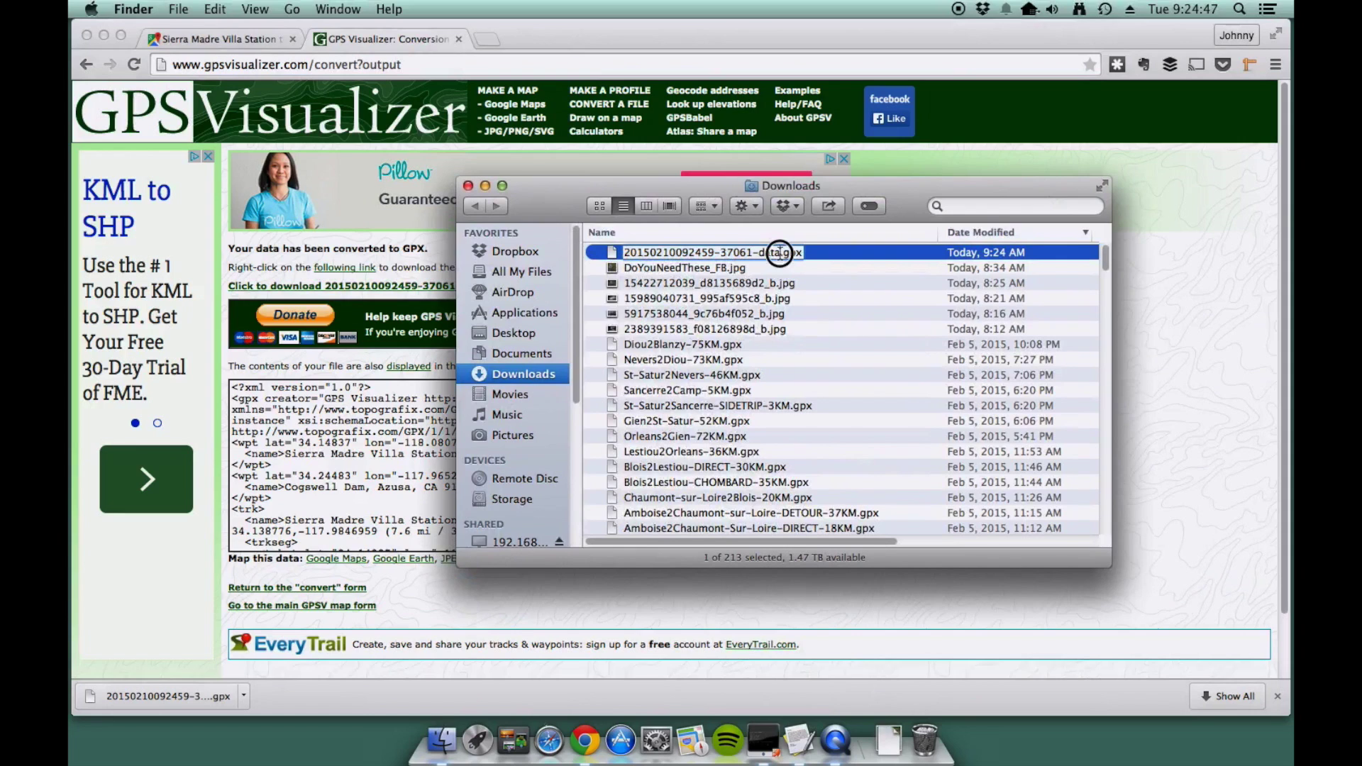
pyautogui.write('Cogsw')
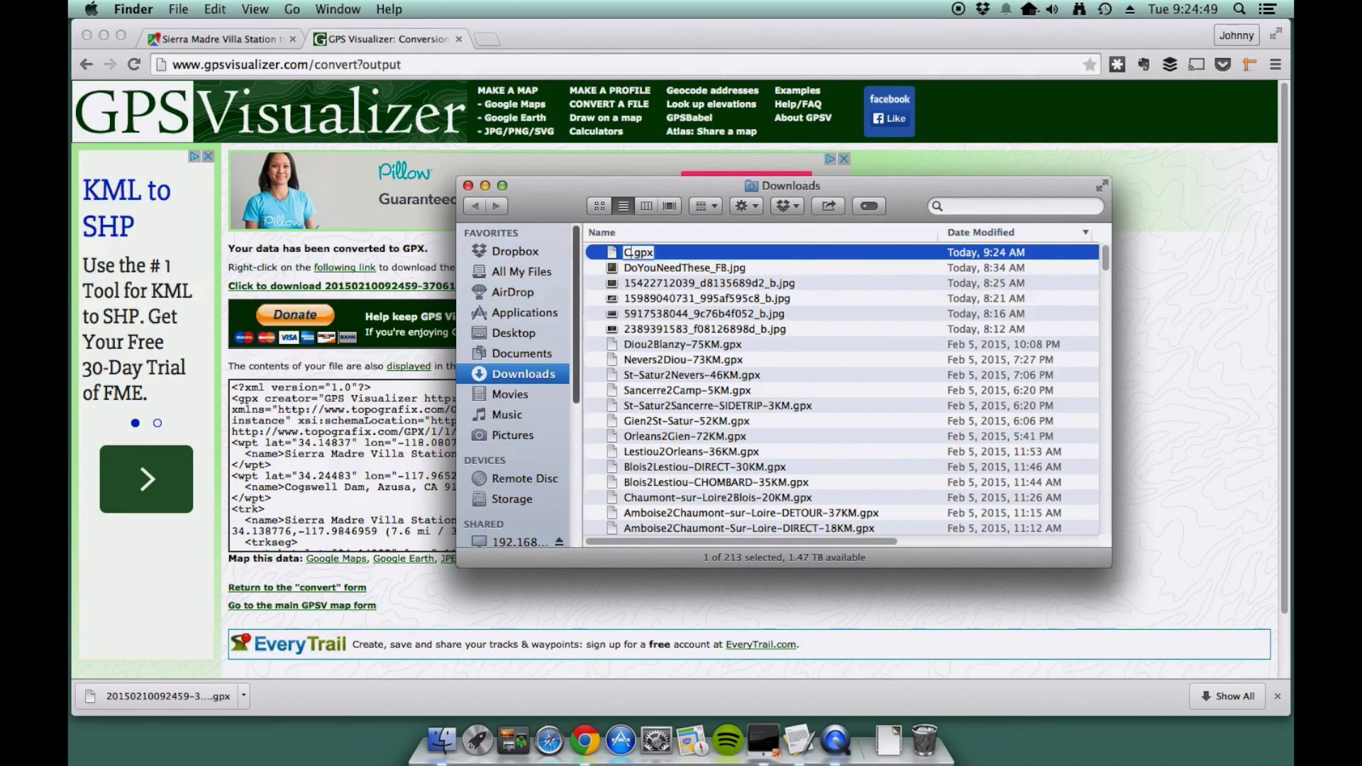
pyautogui.write('ellDam')
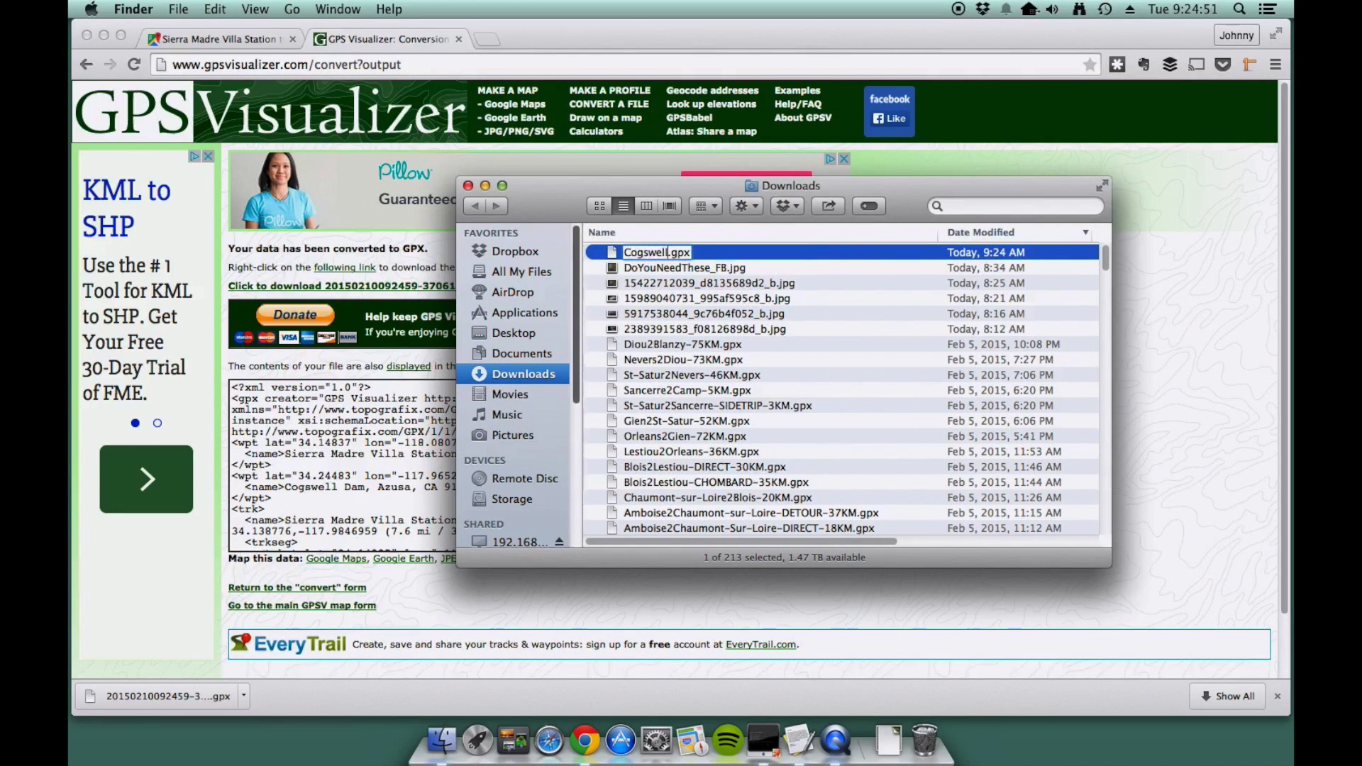
pyautogui.press('Return')
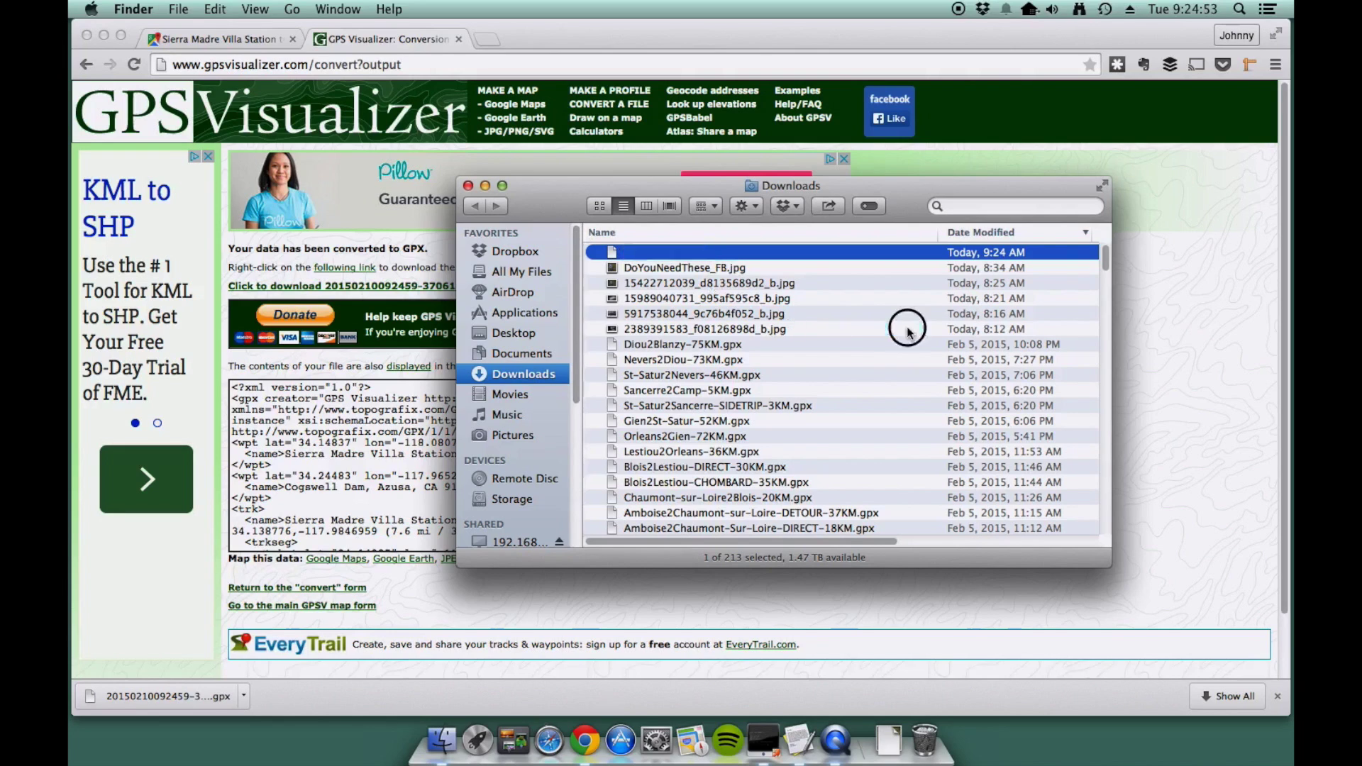
pyautogui.click(856, 326)
pyautogui.click(745, 254)
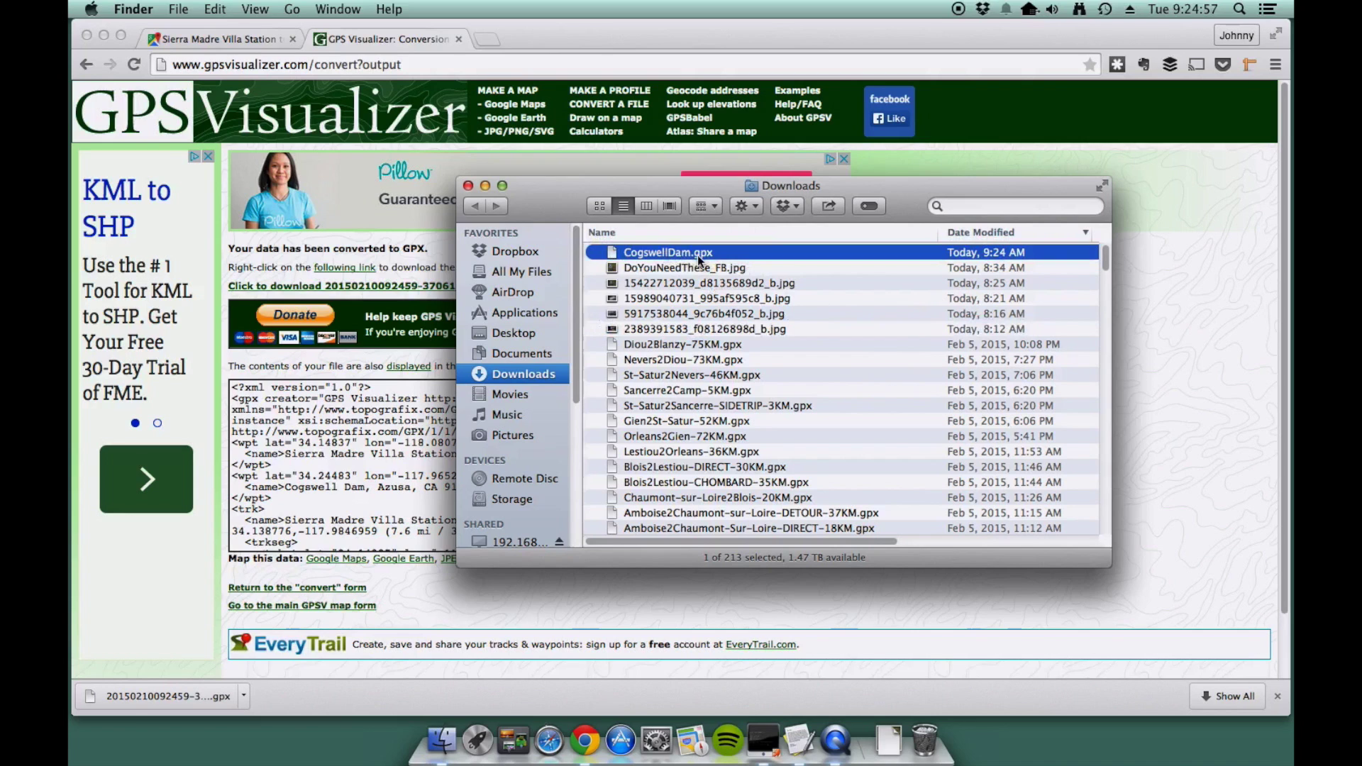
pyautogui.moveTo(539, 193); pyautogui.dragTo(533, 270)
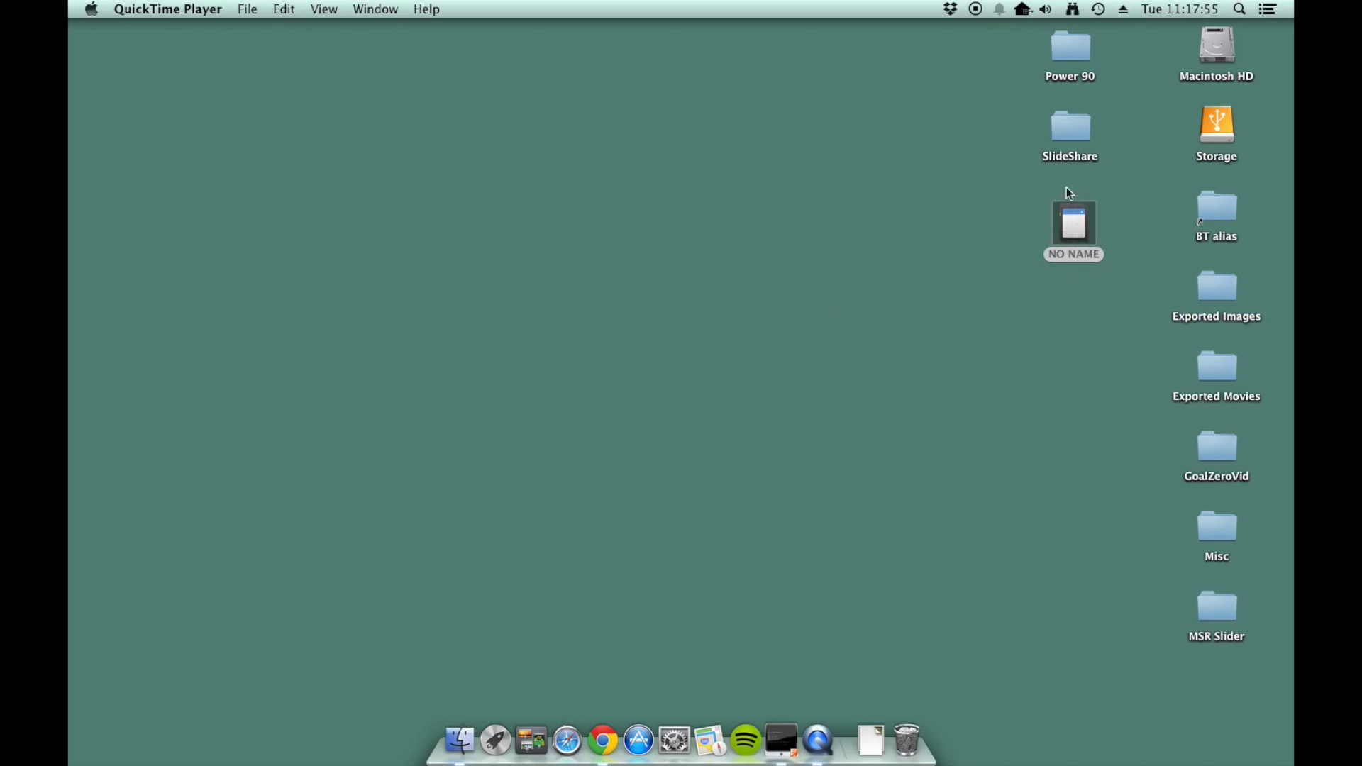
# Open the NO NAME drive, then its Garmin NewFiles folder.
pyautogui.doubleClick(1080, 229)
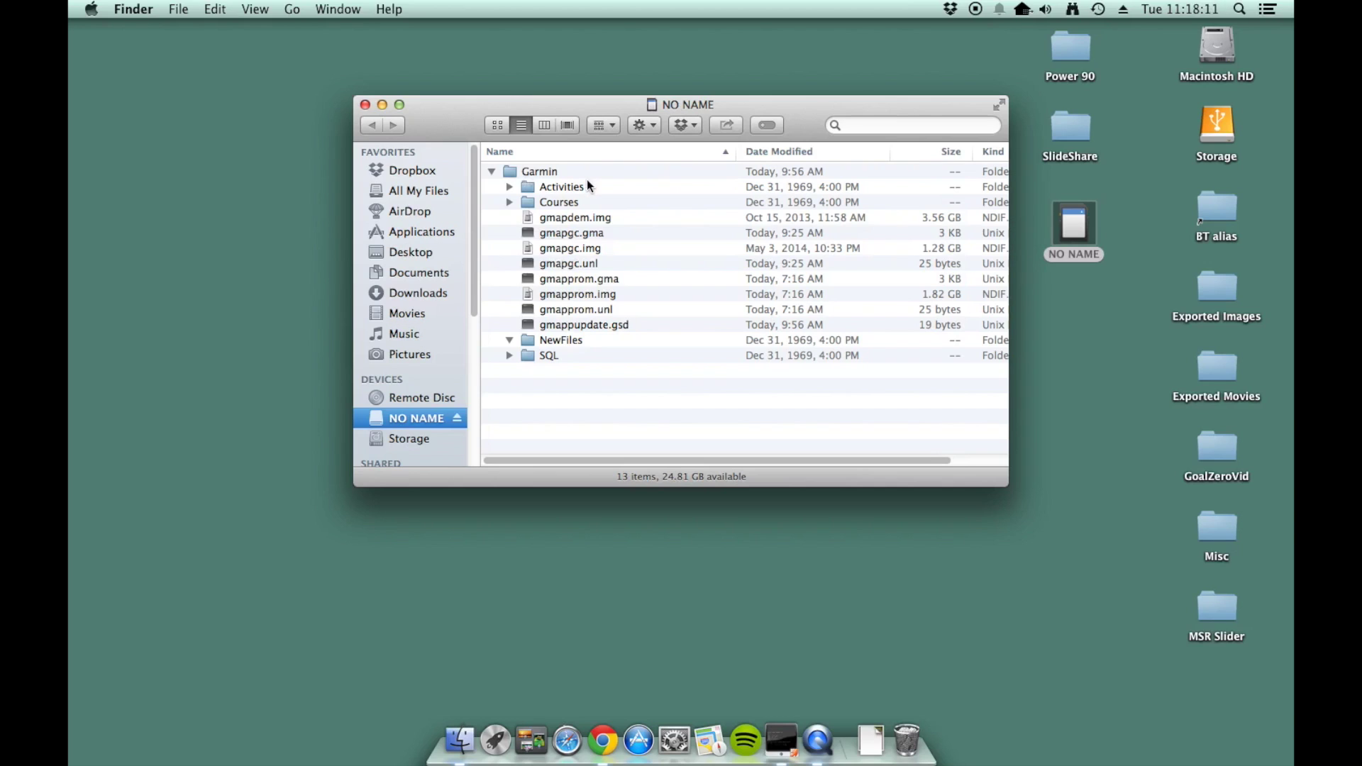
pyautogui.doubleClick(560, 341)
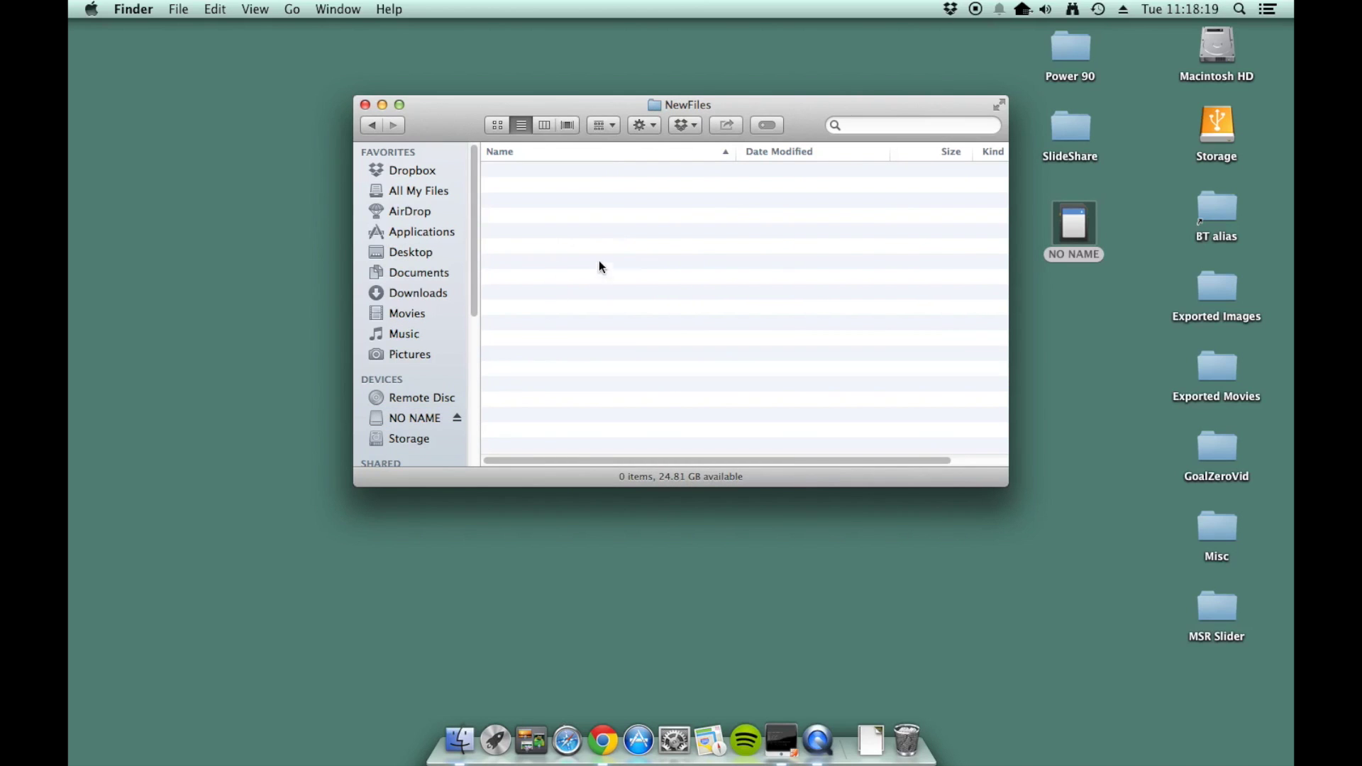
# Copy CogswellDam.gpx from the Downloads folder into the Garmin's NewFiles folder.
pyautogui.moveTo(545, 113); pyautogui.dragTo(458, 74)
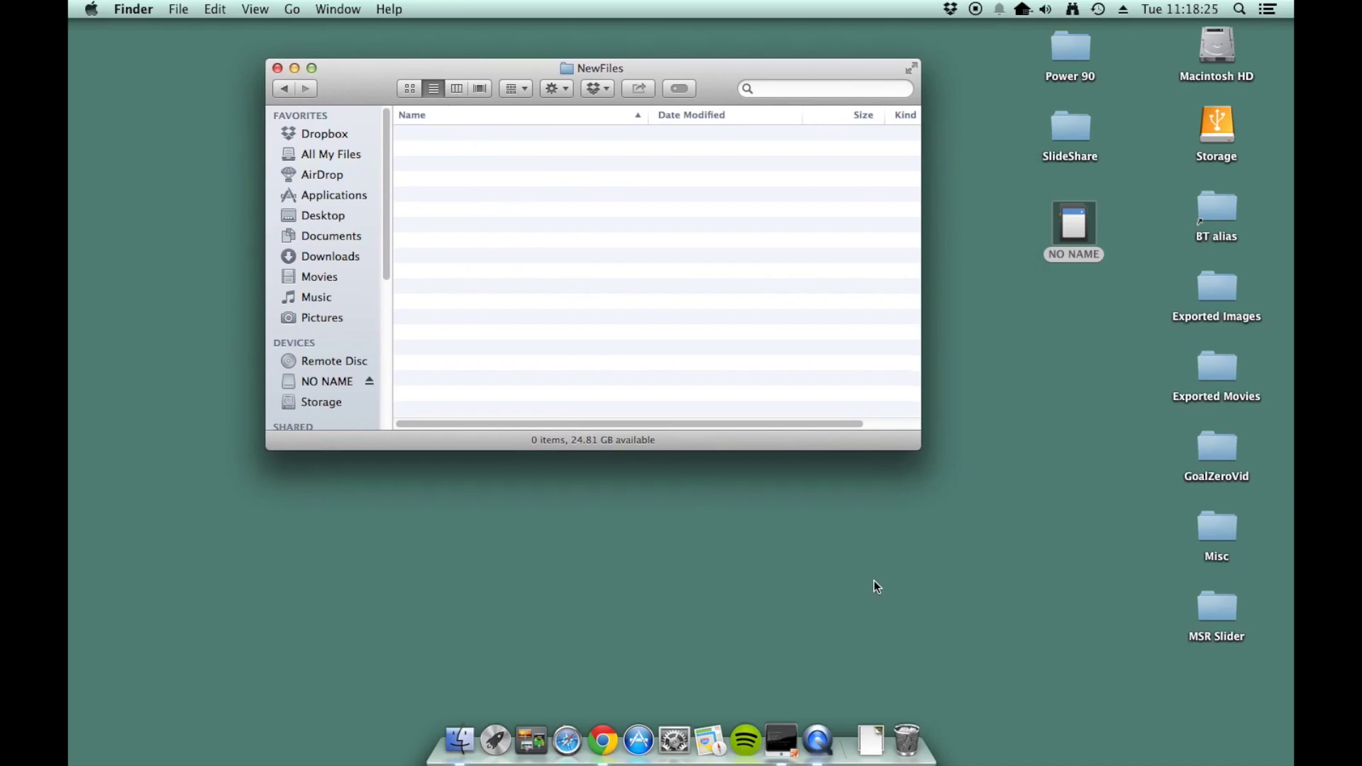
pyautogui.click(869, 742)
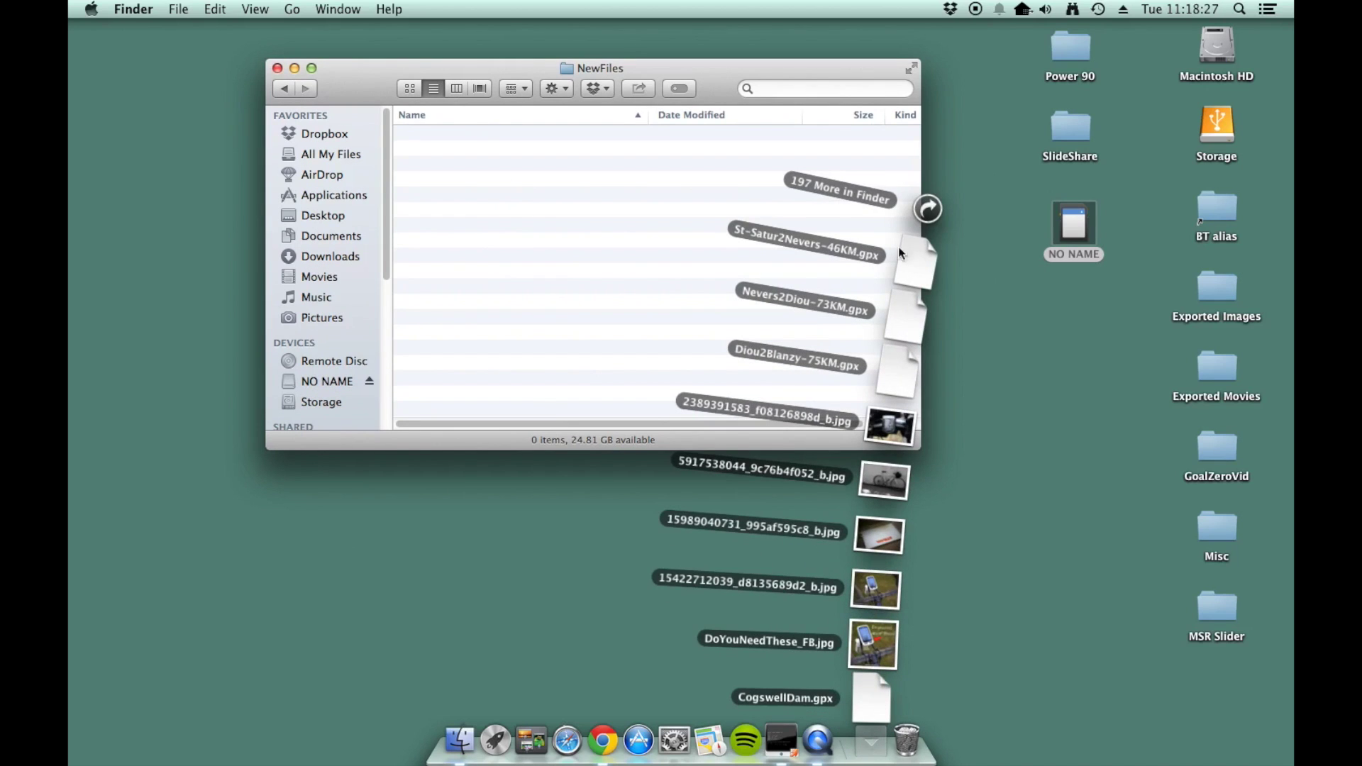
pyautogui.click(926, 210)
pyautogui.moveTo(766, 228); pyautogui.dragTo(769, 308)
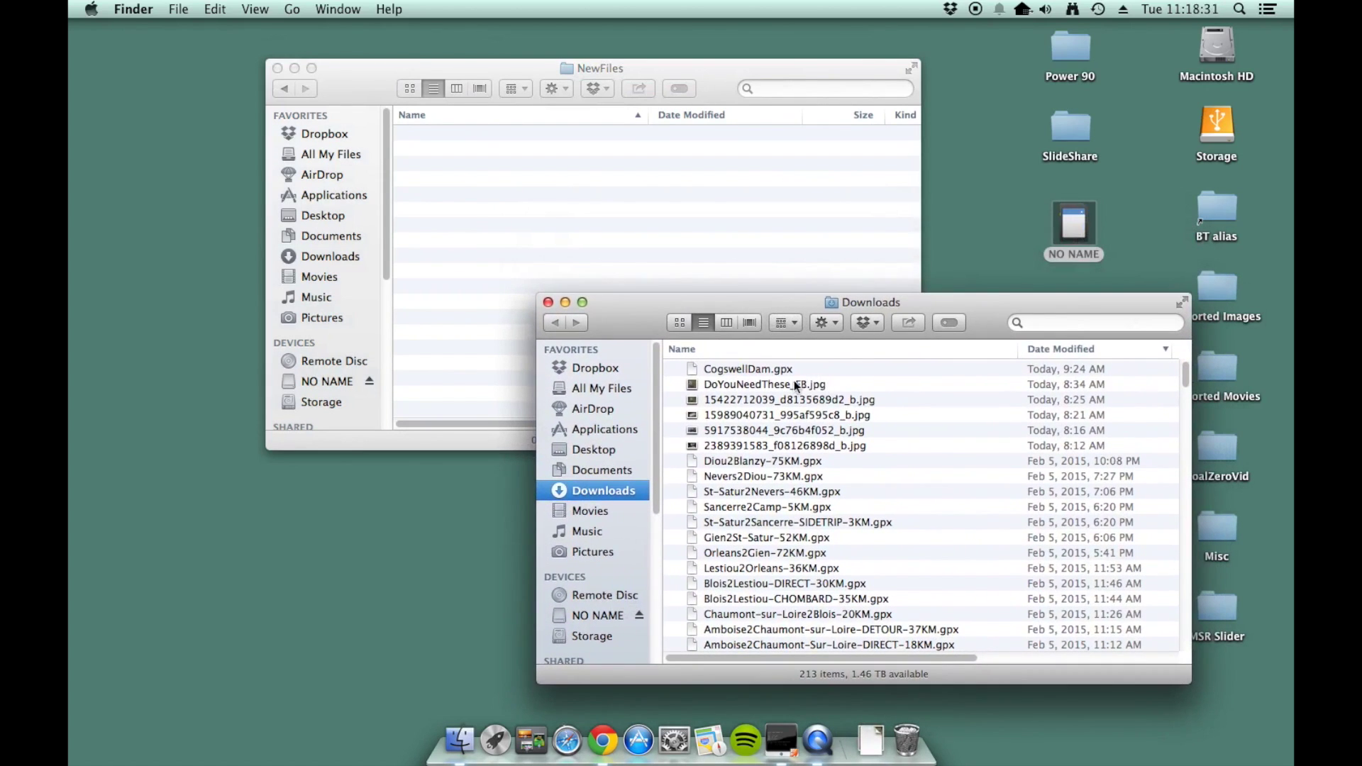
pyautogui.click(737, 369)
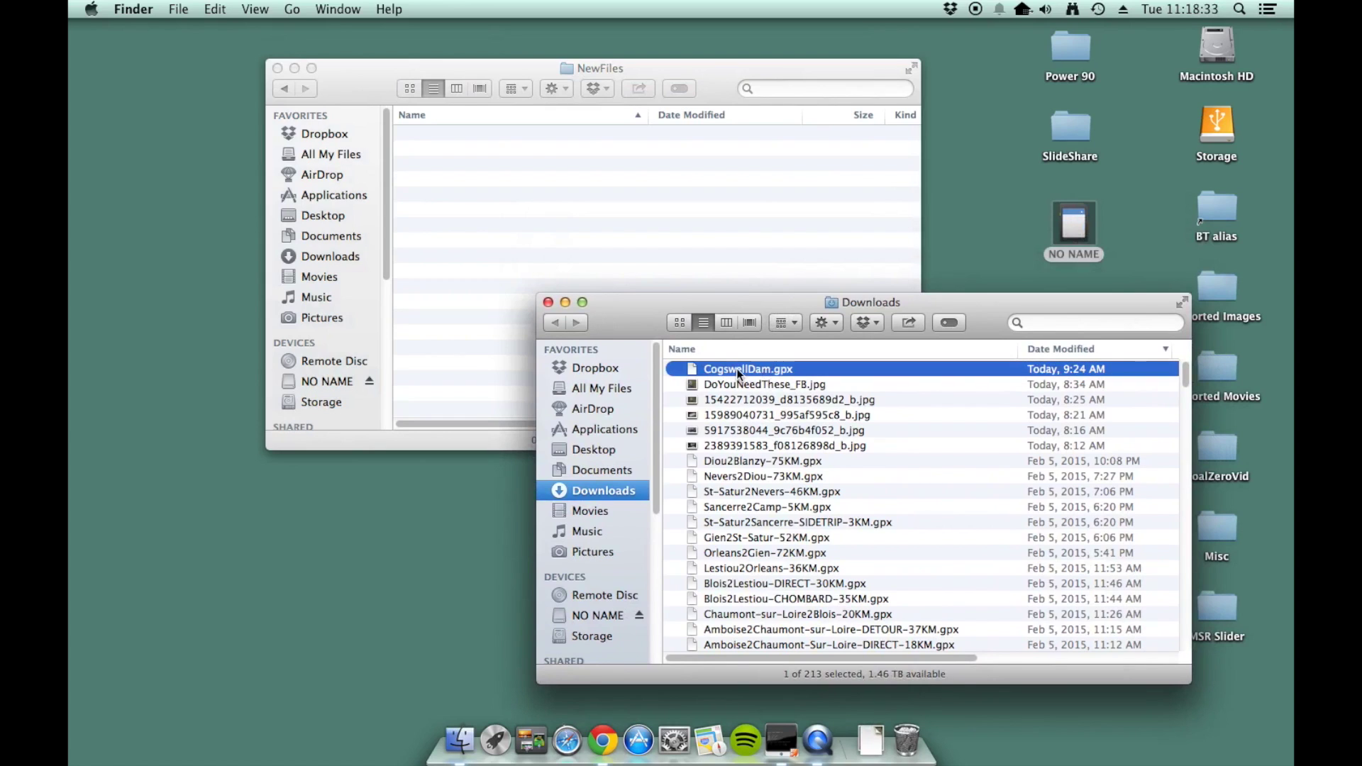
pyautogui.moveTo(737, 370); pyautogui.dragTo(576, 193)
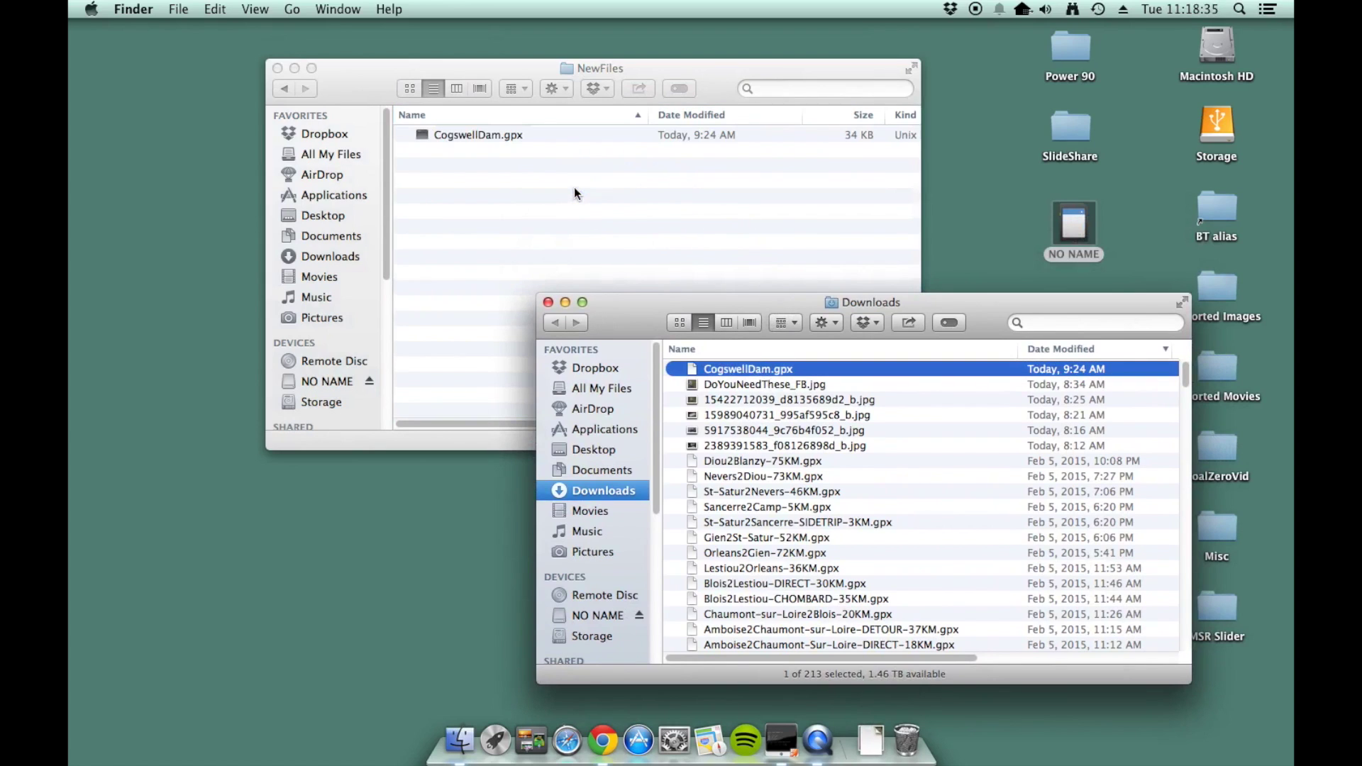
# Close the Downloads and NewFiles Finder windows.
pyautogui.click(607, 210)
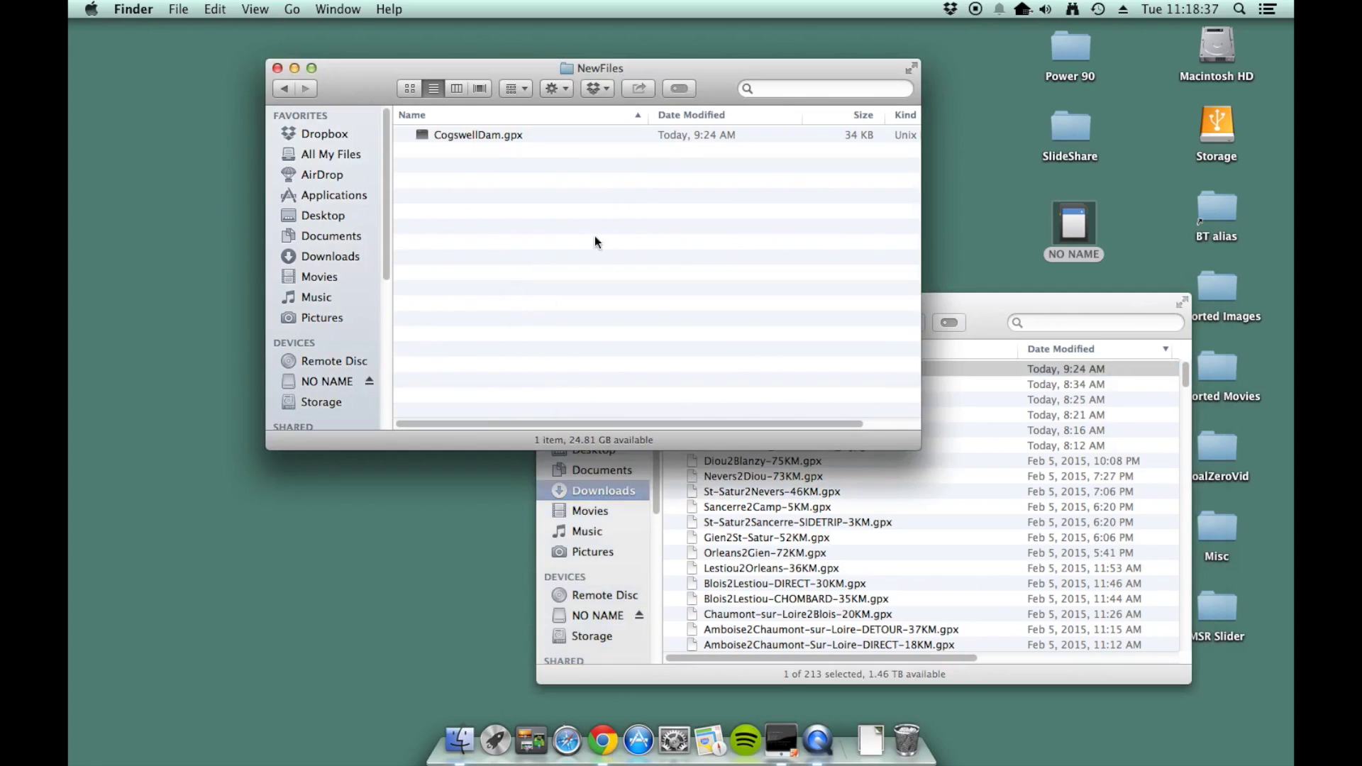
pyautogui.click(927, 320)
pyautogui.click(548, 303)
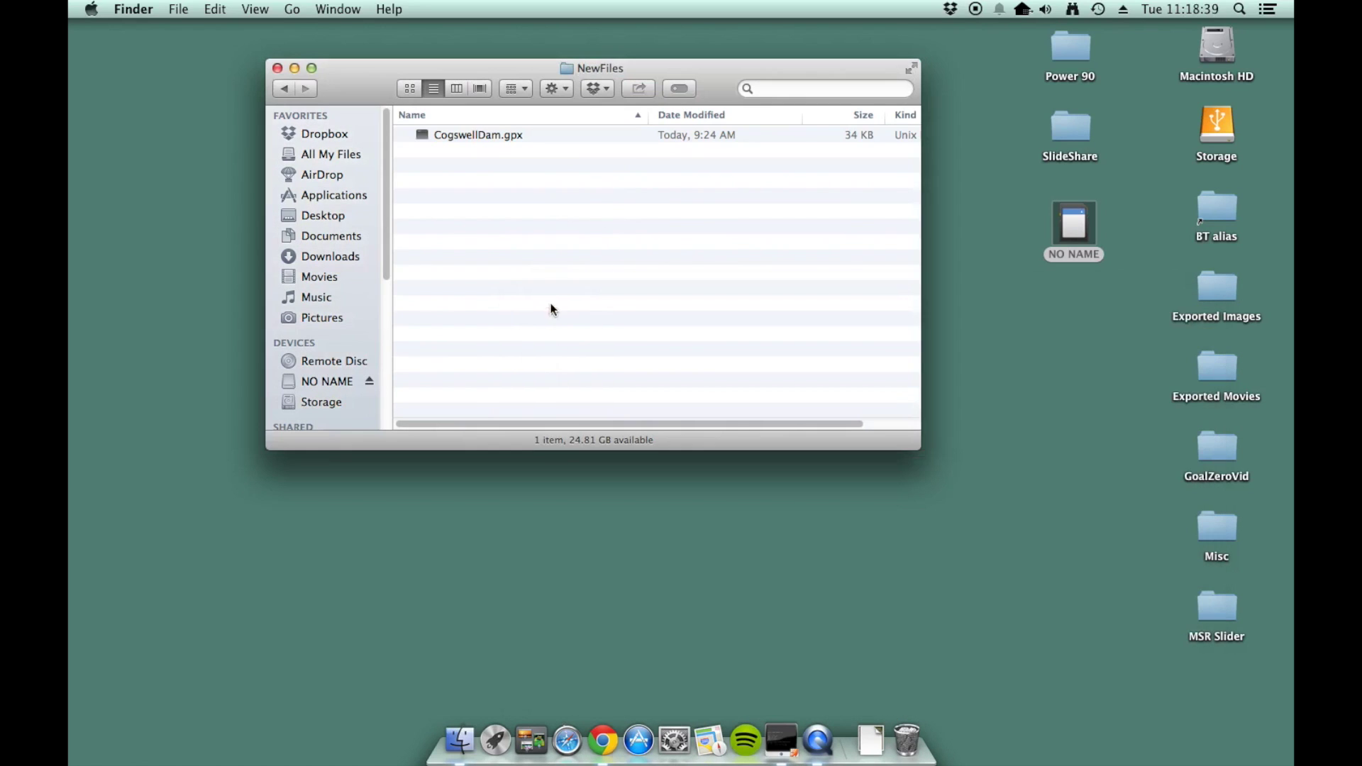
pyautogui.click(356, 88)
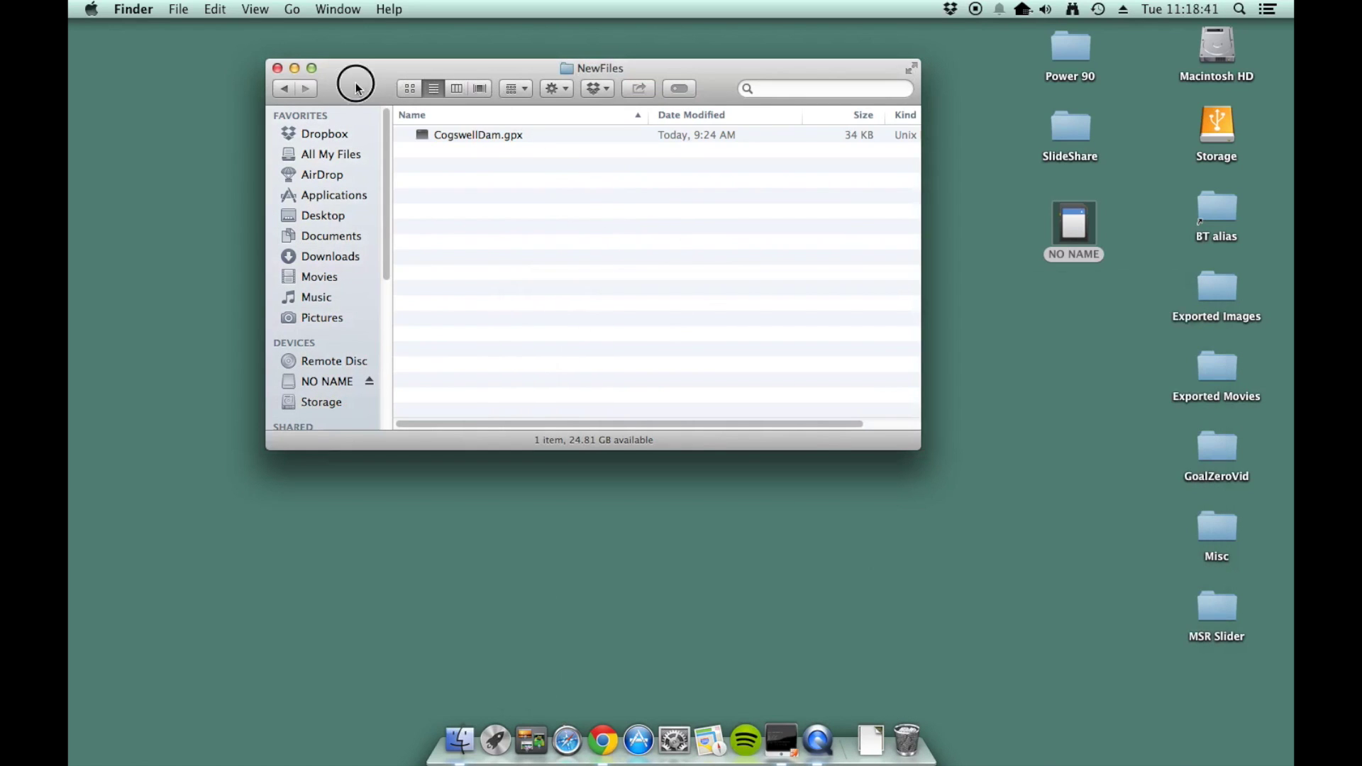
pyautogui.click(277, 68)
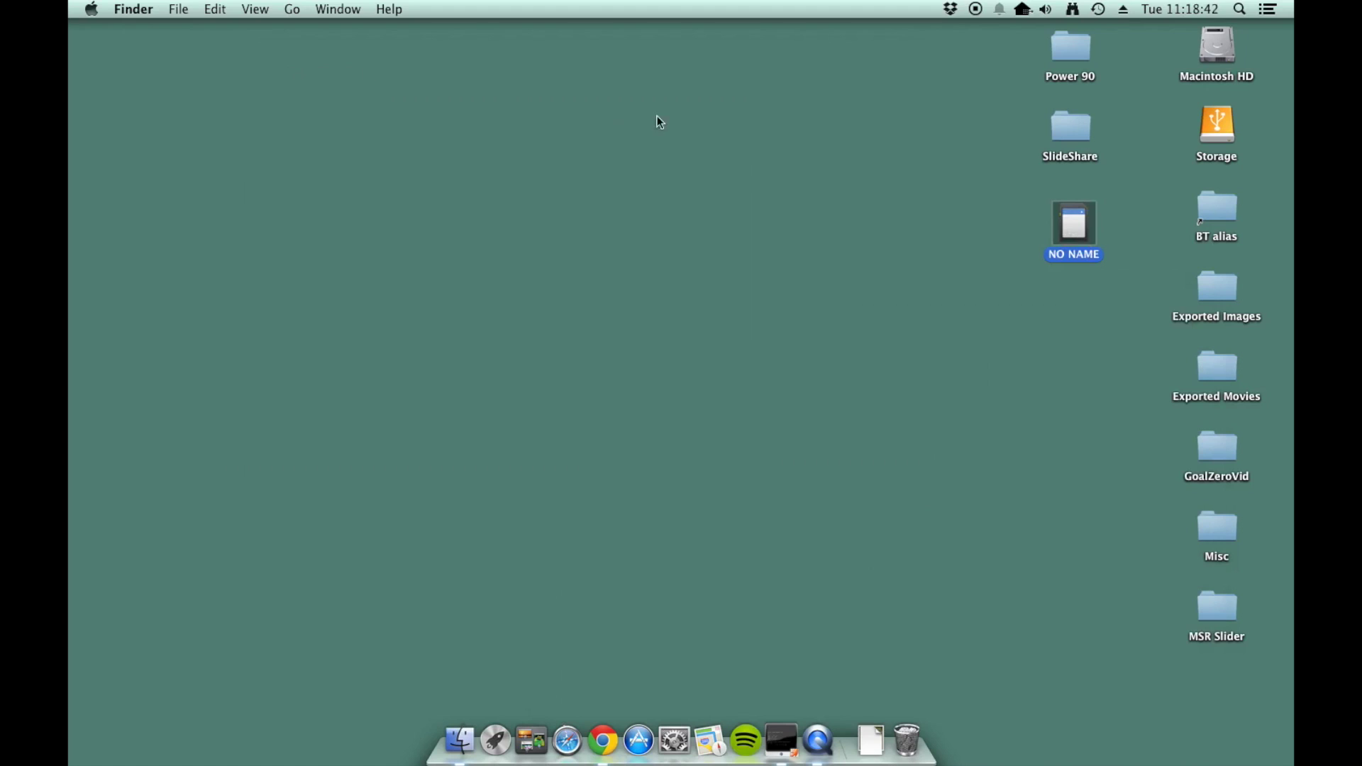
pyautogui.rightClick(1073, 236)
# Choose Eject NO NAME to safely unmount the Garmin drive.
pyautogui.click(1105, 264)
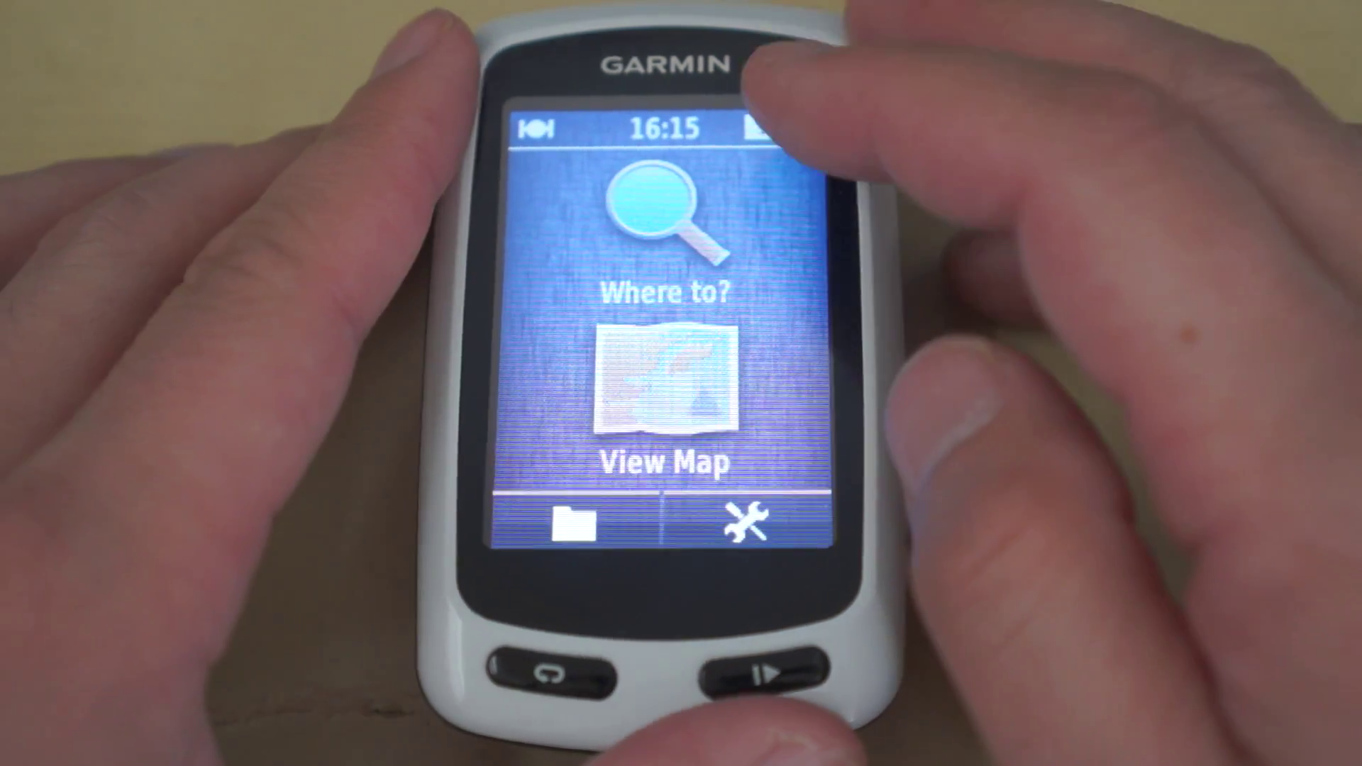
# Go to Where to? › Saved › Courses to list the two imported courses.
pyautogui.click(656, 227)
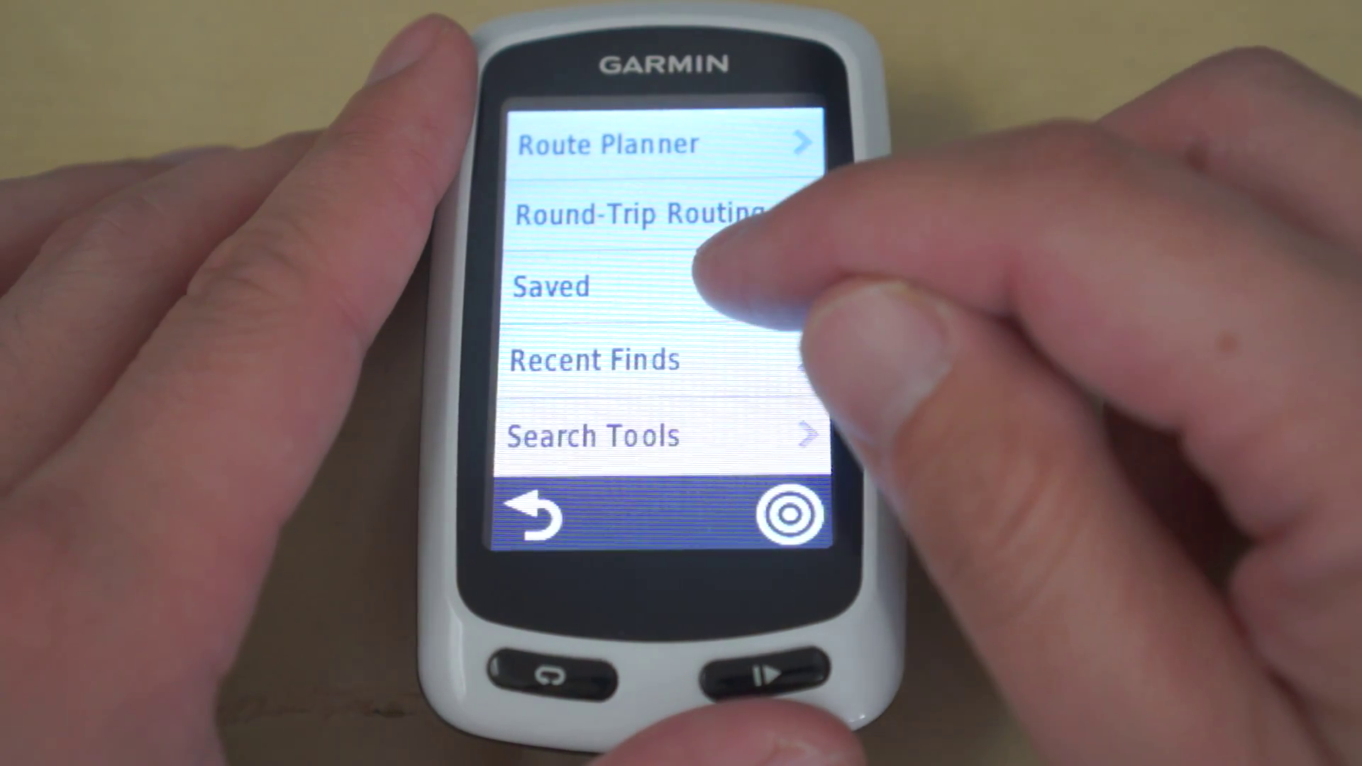
pyautogui.click(709, 287)
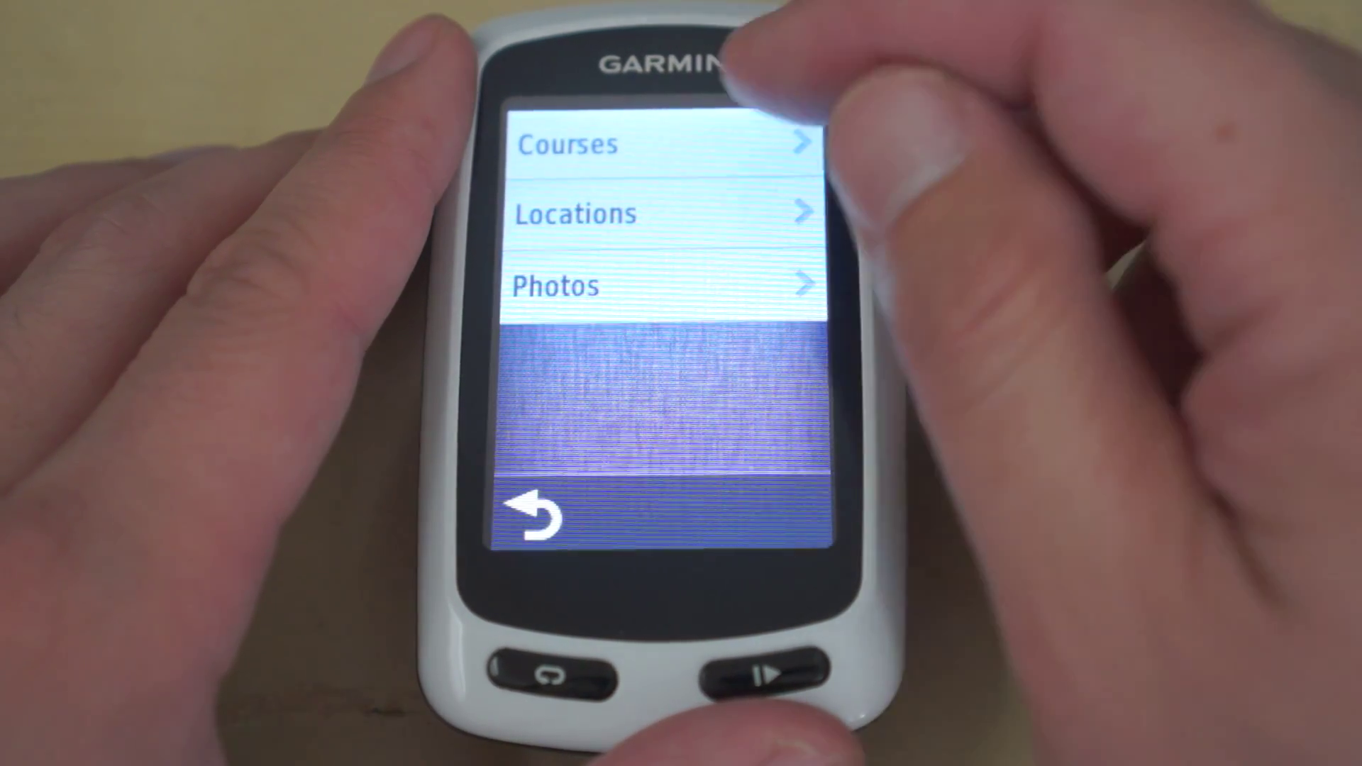
pyautogui.click(682, 139)
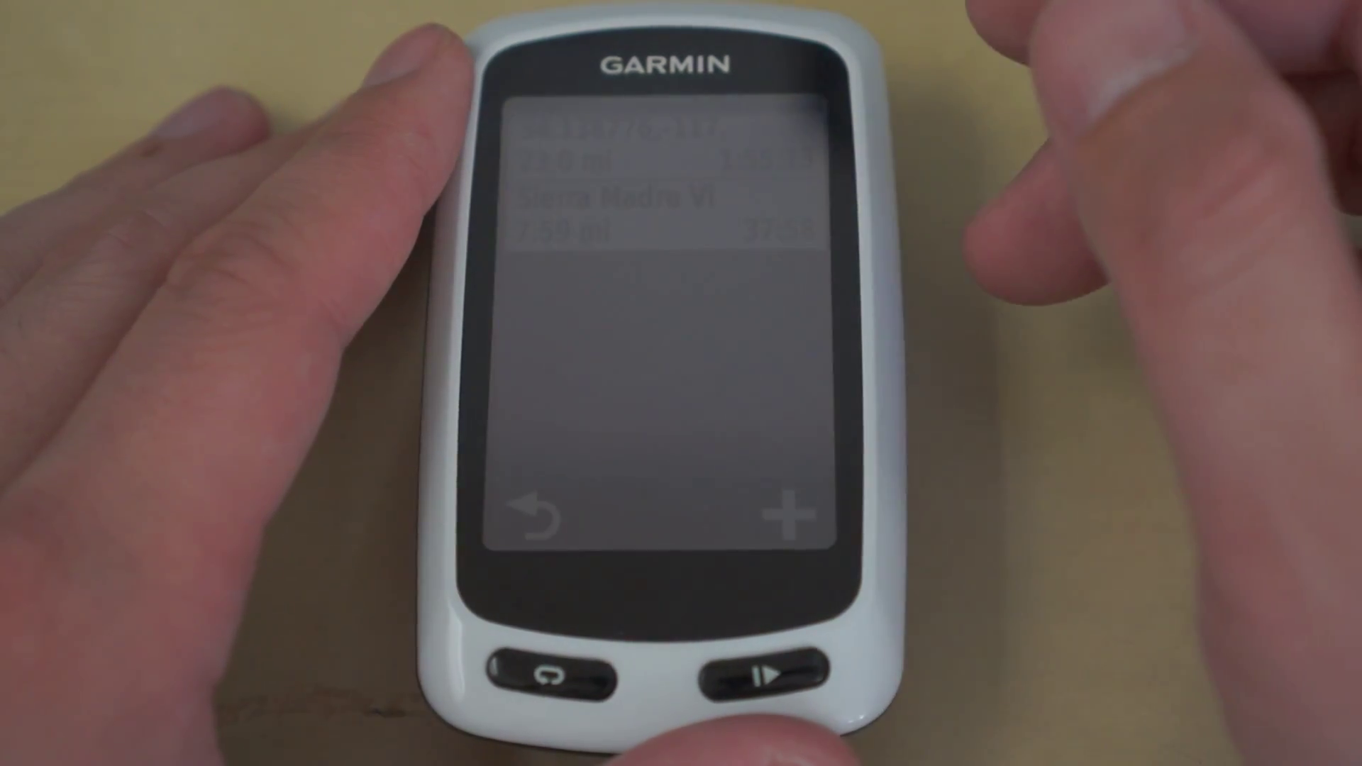
pyautogui.click(638, 291)
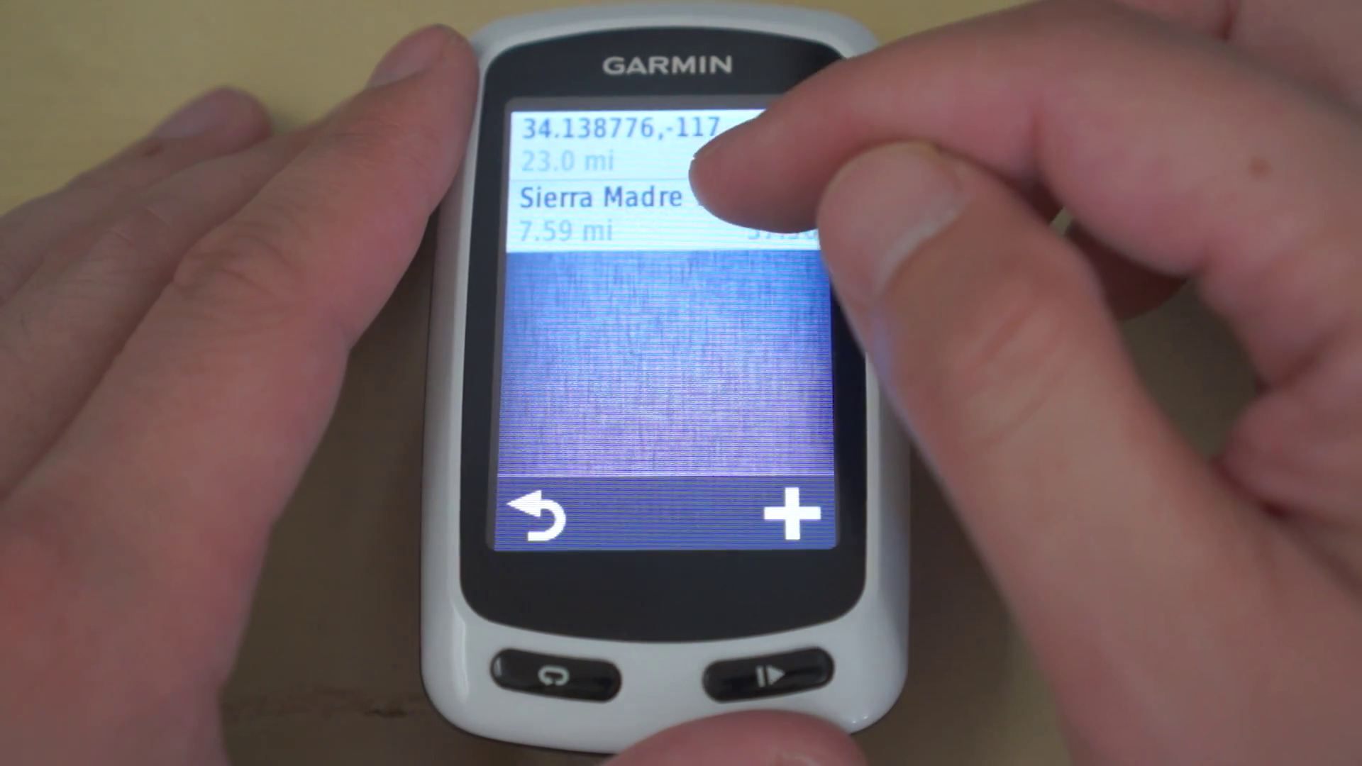
# Preview the Sierra Madre Vi course (7.59 mi) on the map, then return to the course list.
pyautogui.click(659, 205)
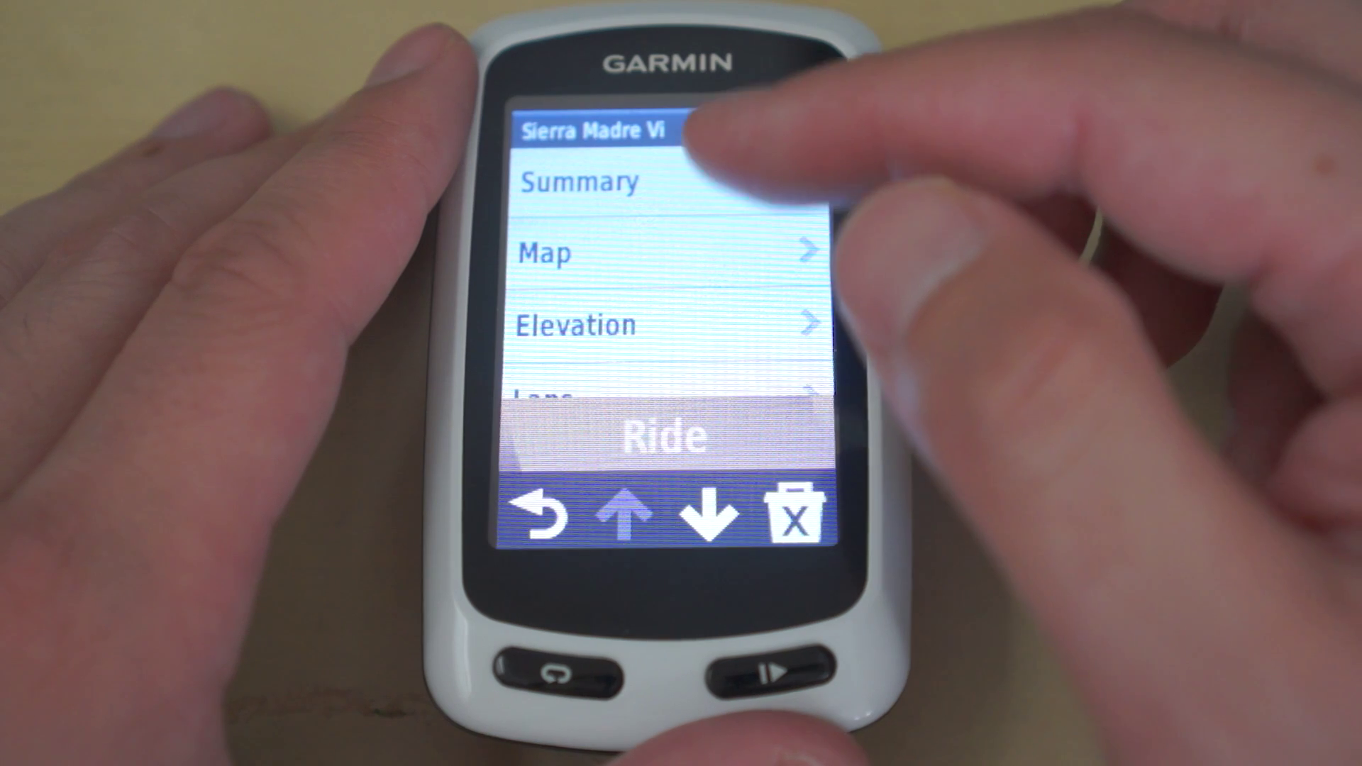
pyautogui.click(660, 252)
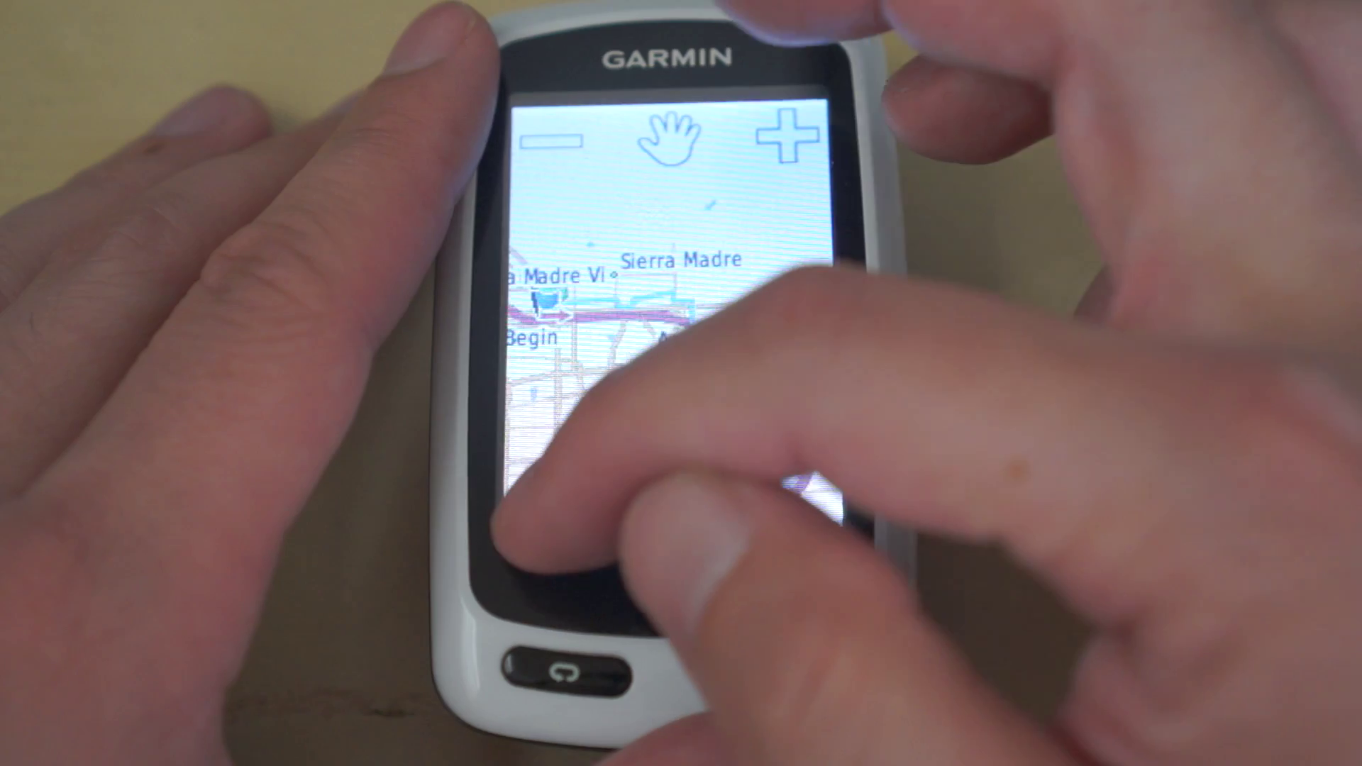
pyautogui.click(529, 525)
pyautogui.click(543, 508)
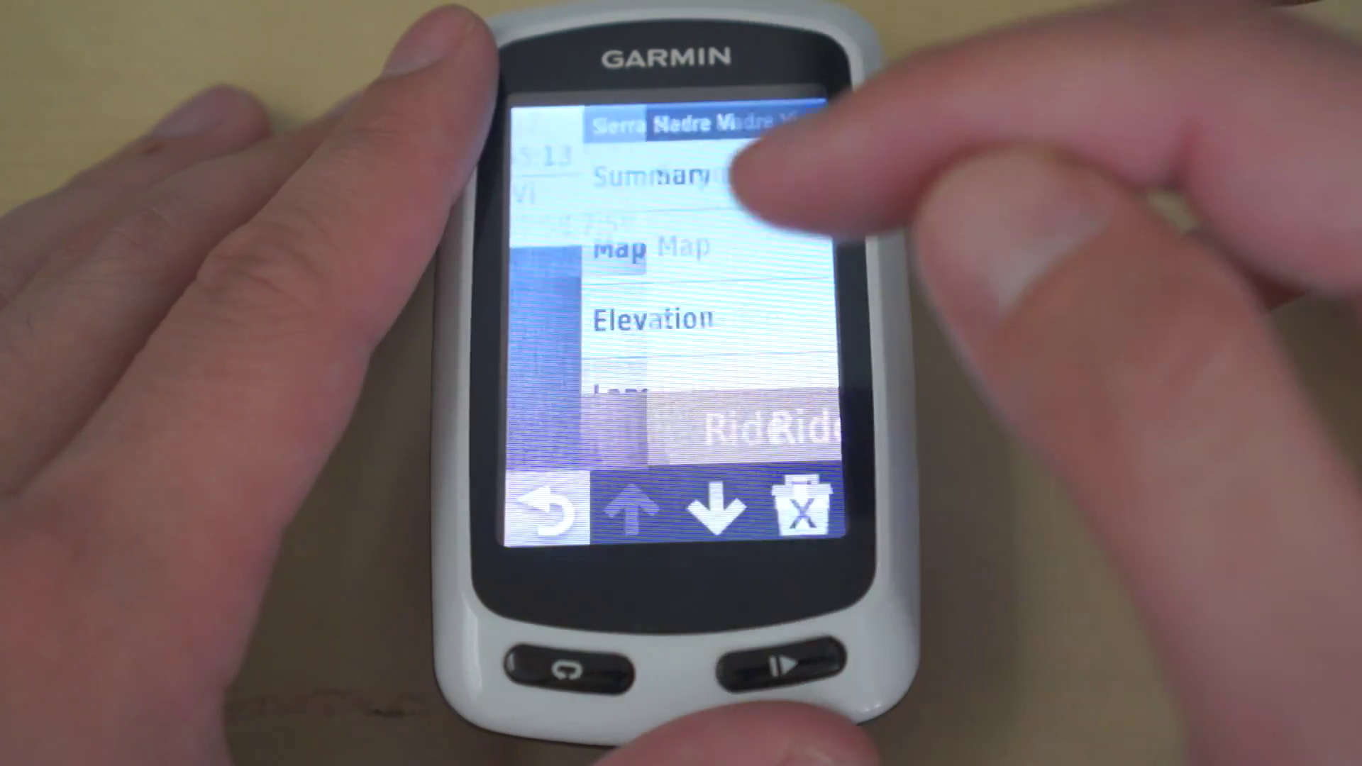
# Preview the 23.0 mi course from Monrovia to Cogswell Dam on the map, then return.
pyautogui.click(624, 139)
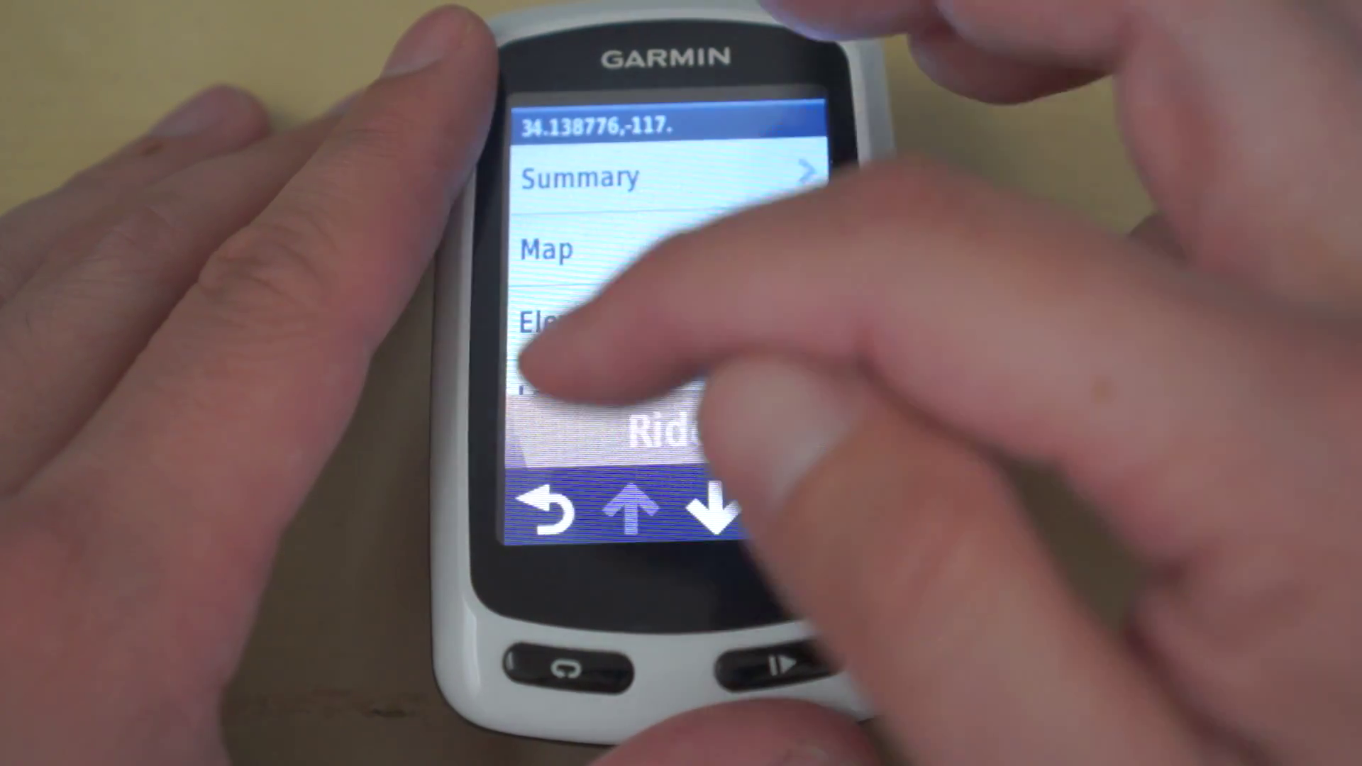
pyautogui.click(610, 245)
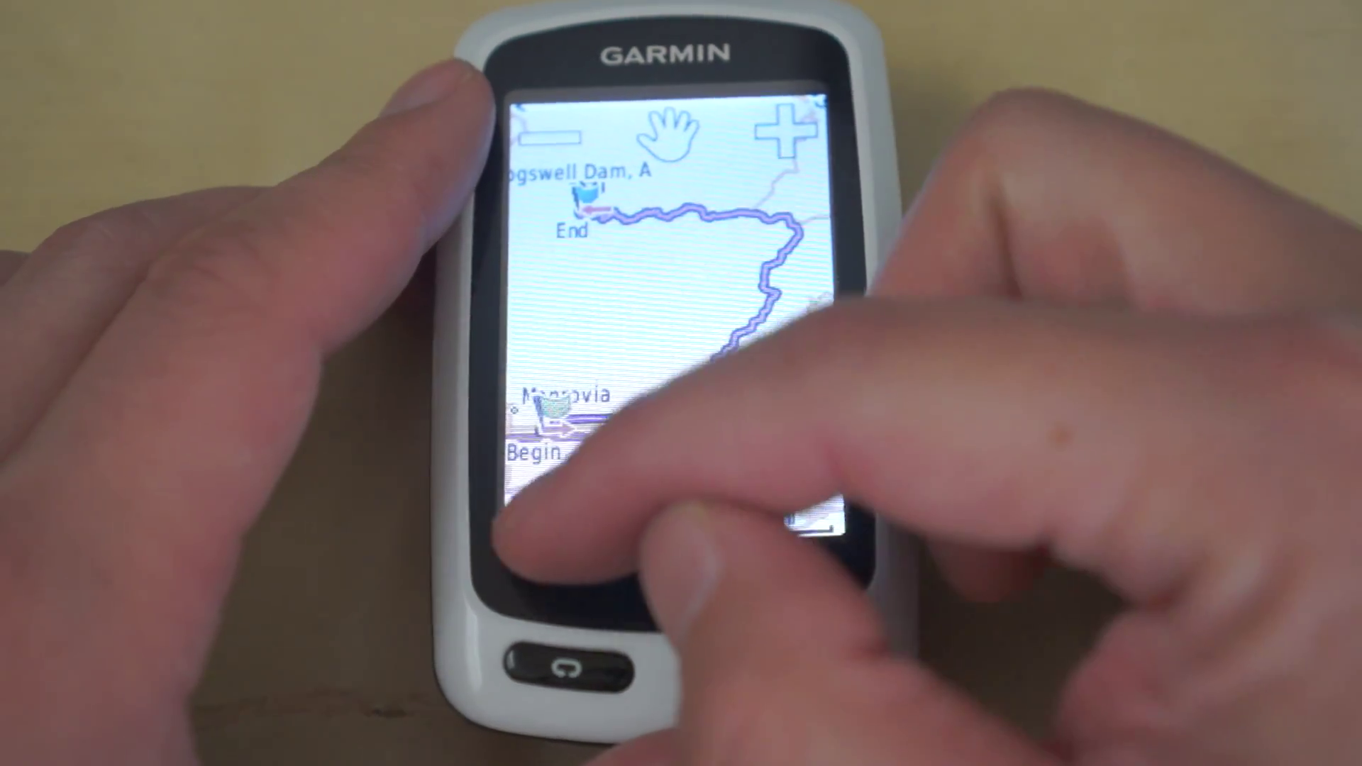
pyautogui.click(588, 418)
pyautogui.click(546, 507)
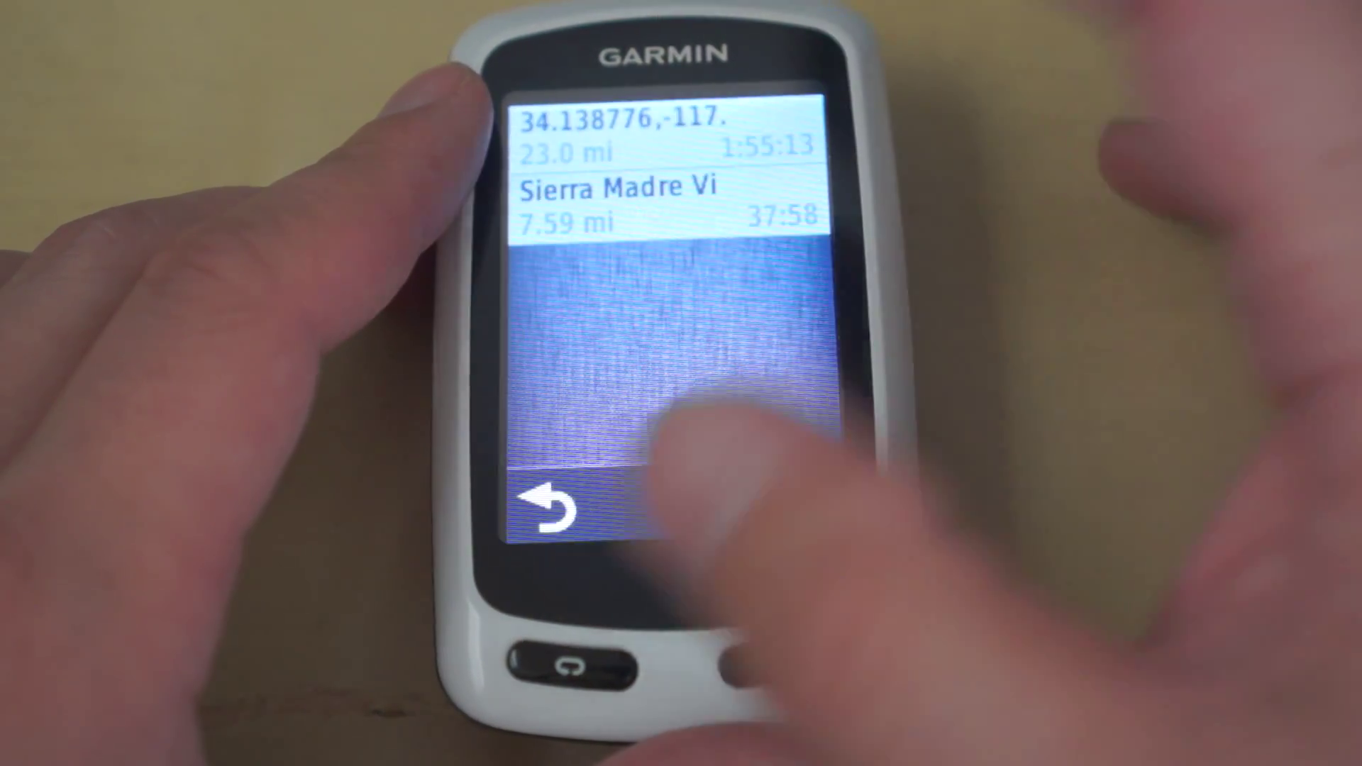